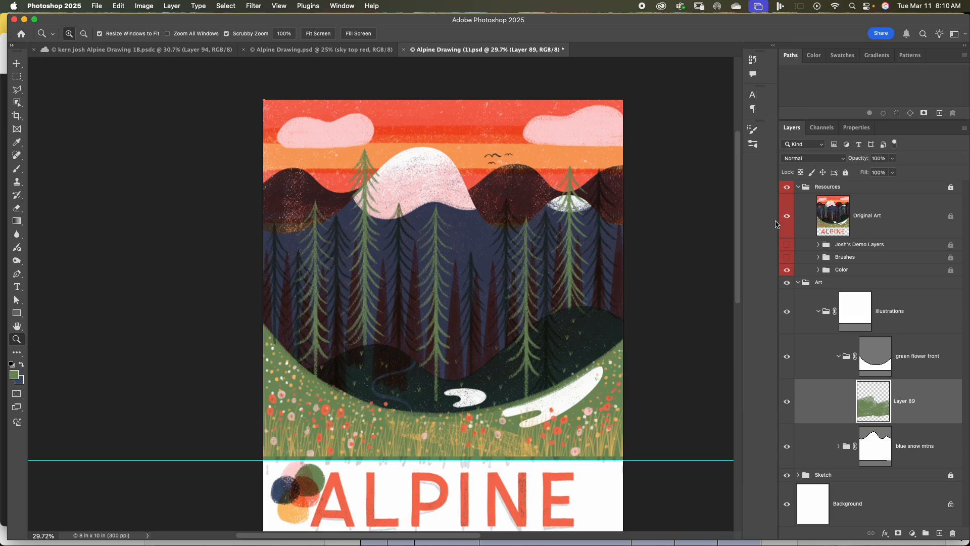
Hide the Original Art layer and collapse the Resources and green flower front groups.
click(794, 159)
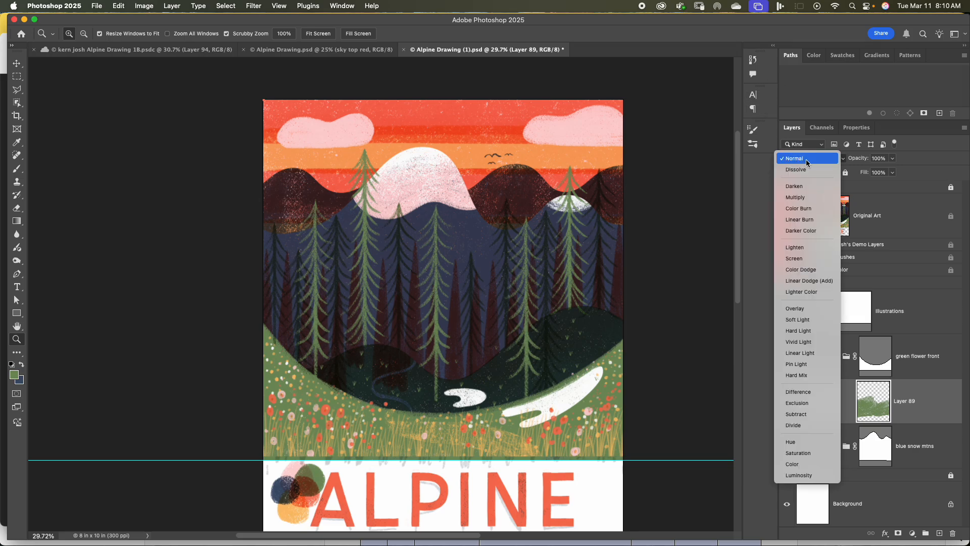
click(799, 160)
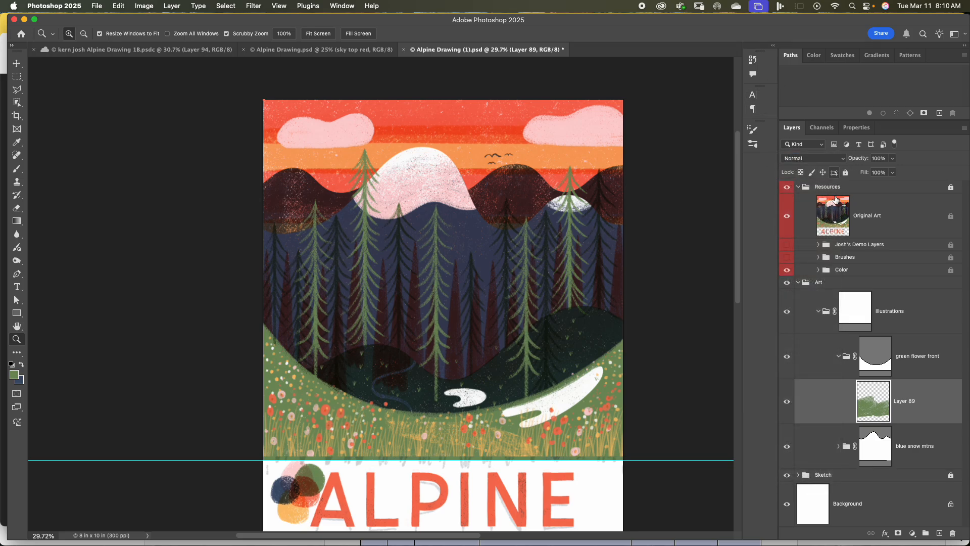
click(785, 216)
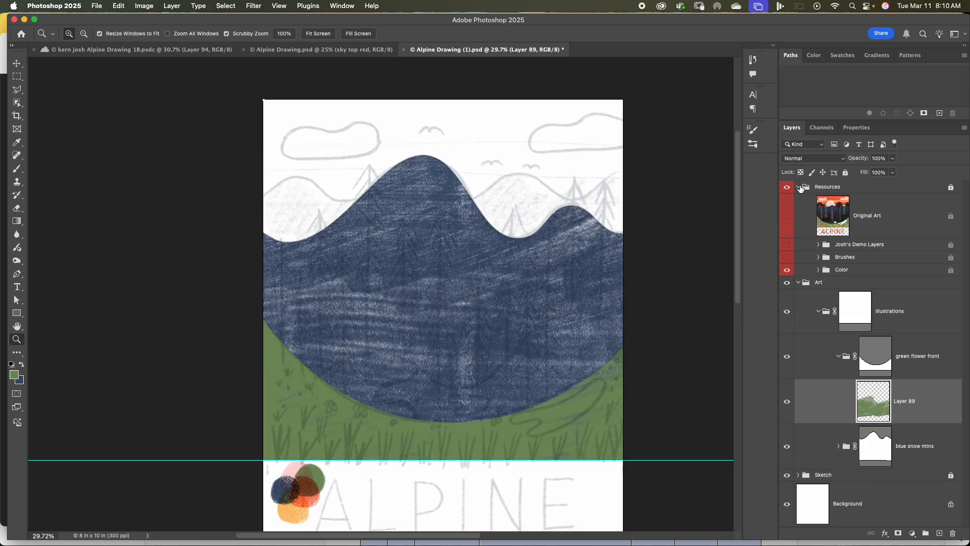
click(800, 191)
click(798, 187)
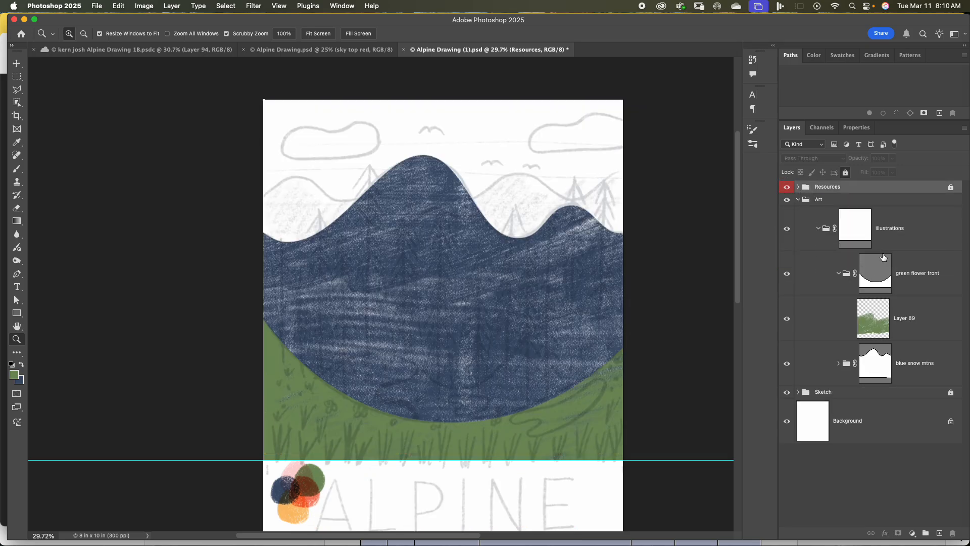
click(833, 272)
click(838, 274)
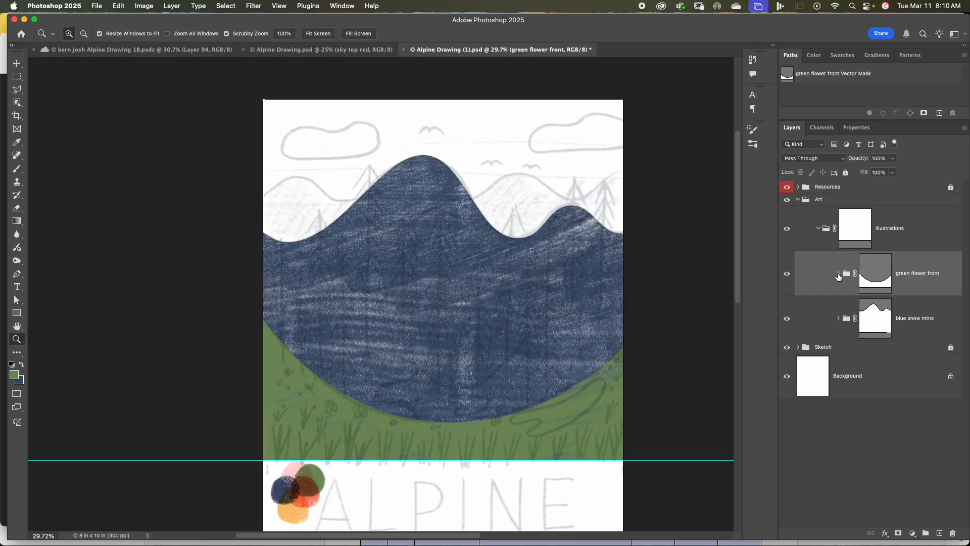
Create a new group named "middle green" above the green flower front group.
click(924, 533)
double_click(874, 253)
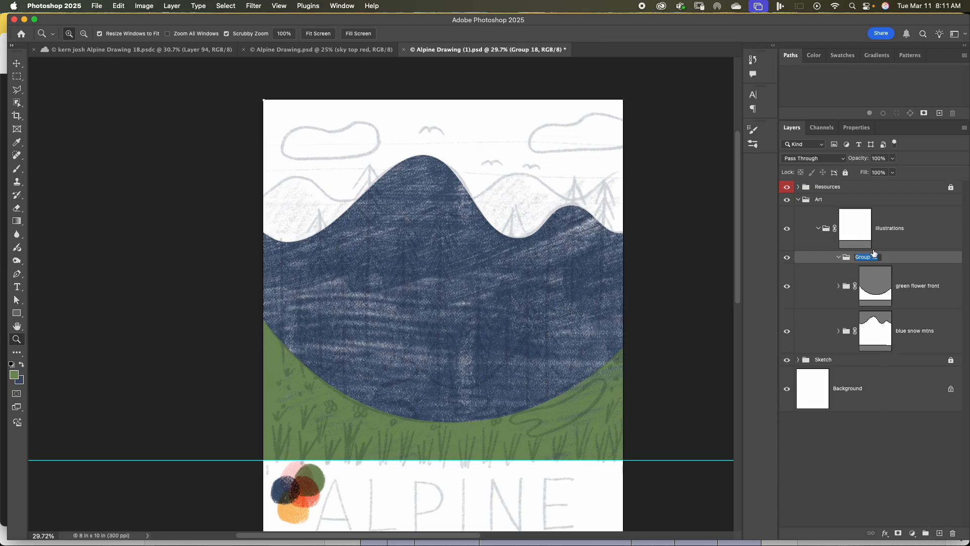
text(middle green)
key(Return)
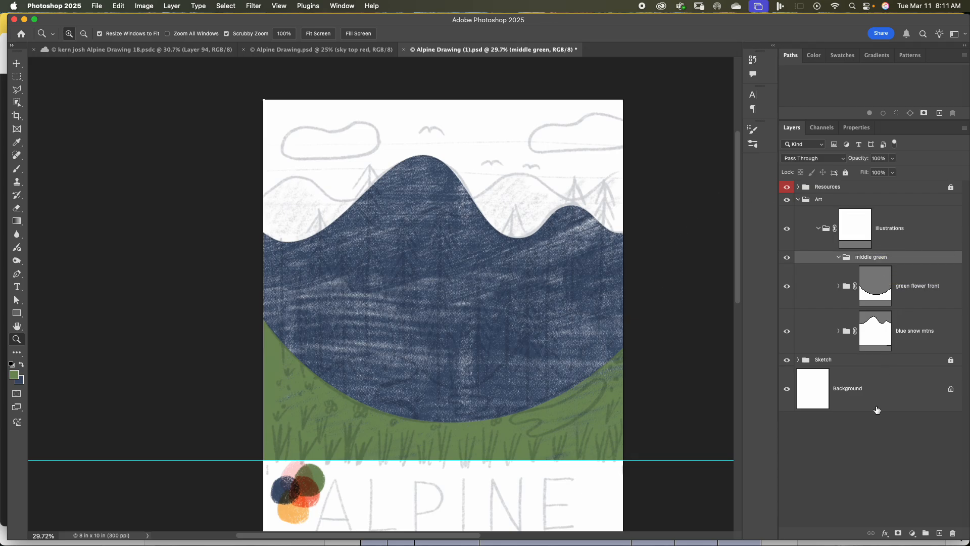
Add a new layer named "middle green mtn" inside the middle green group.
click(939, 533)
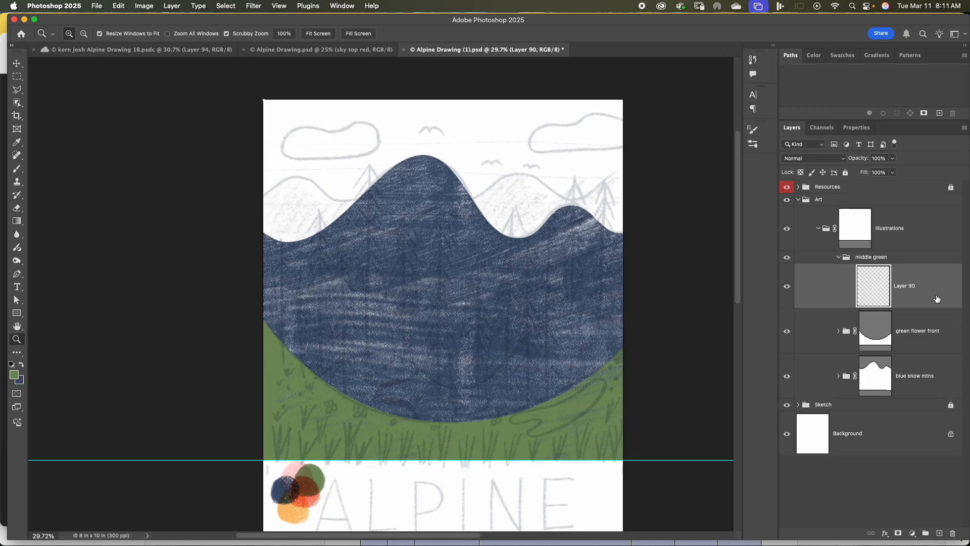
click(838, 259)
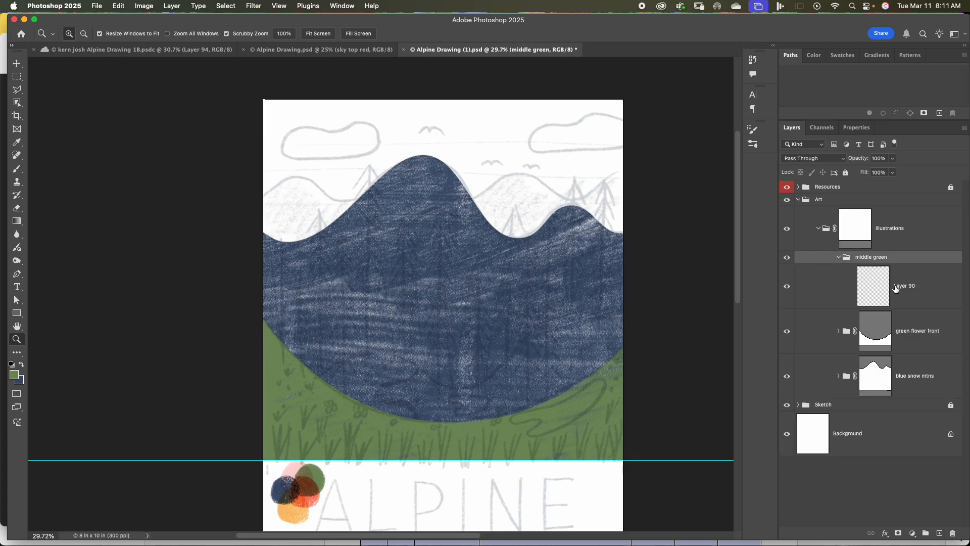
double_click(902, 286)
text(middle gree)
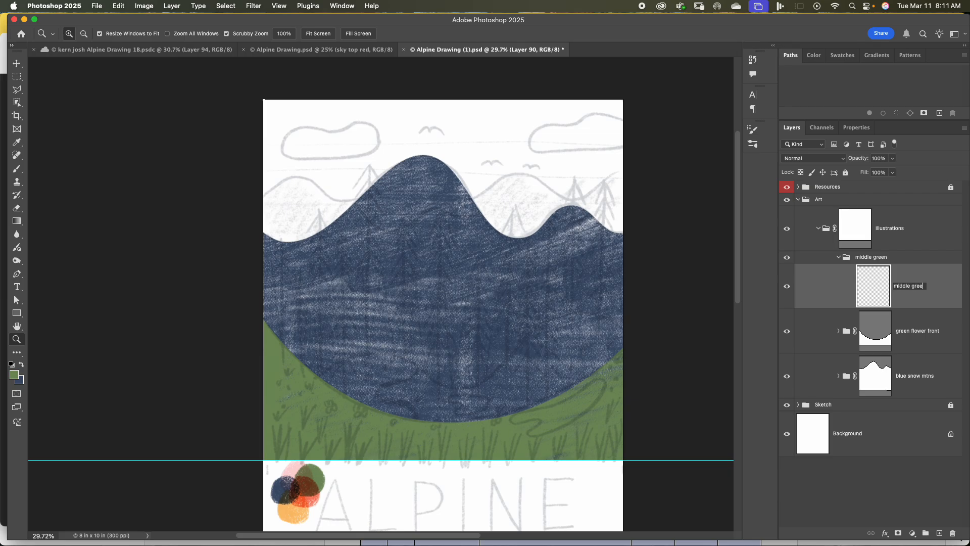
text(n mtn)
key(Return)
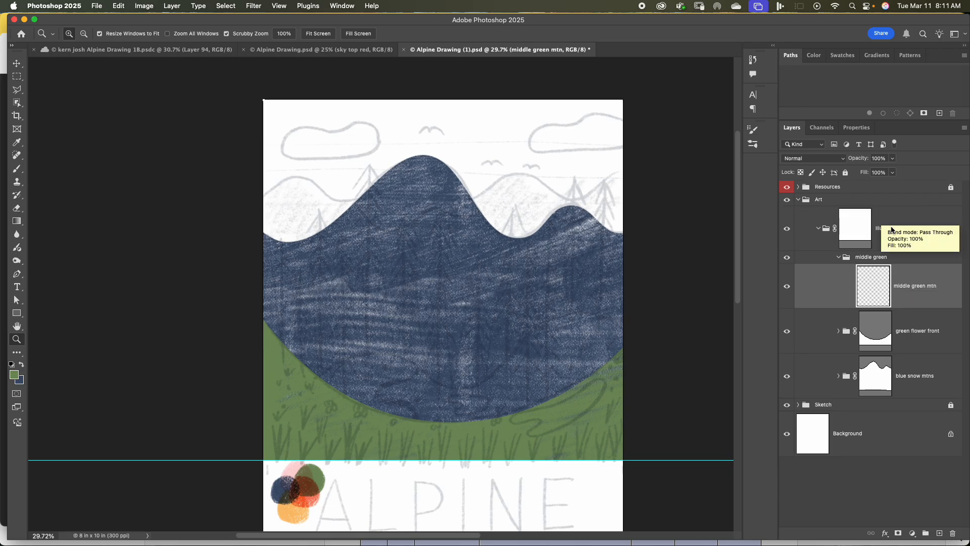
Rename the middle green group as "middle green mtn".
double_click(883, 257)
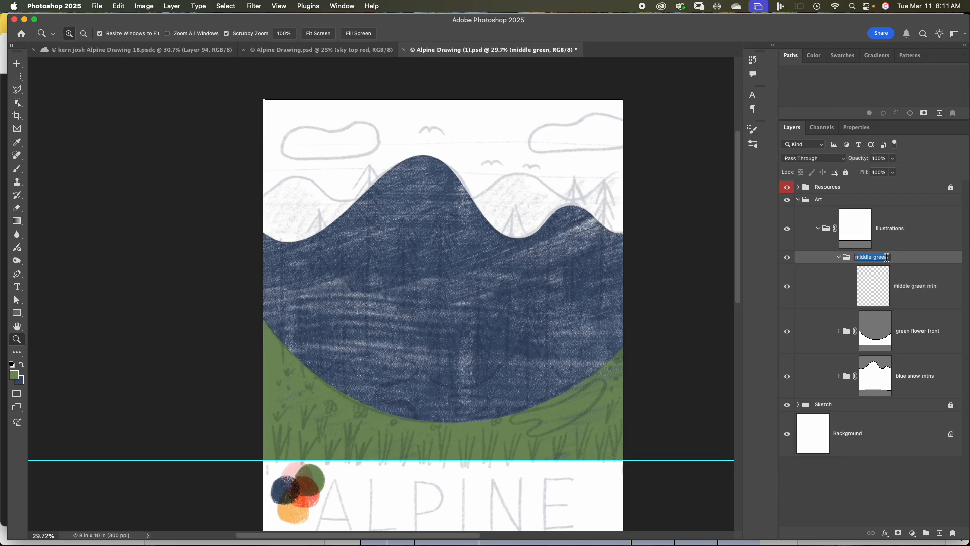
key(Right)
key(Return)
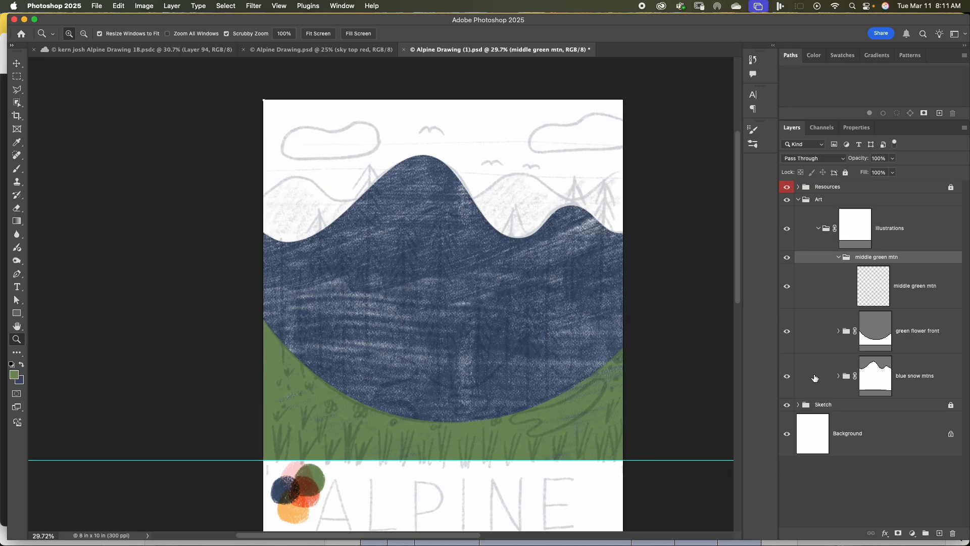
With the middle green mtn group selected, draw a closed Pen path along the sketched middle hills, extending past the canvas sides and below the guide.
click(922, 287)
click(924, 255)
key(p)
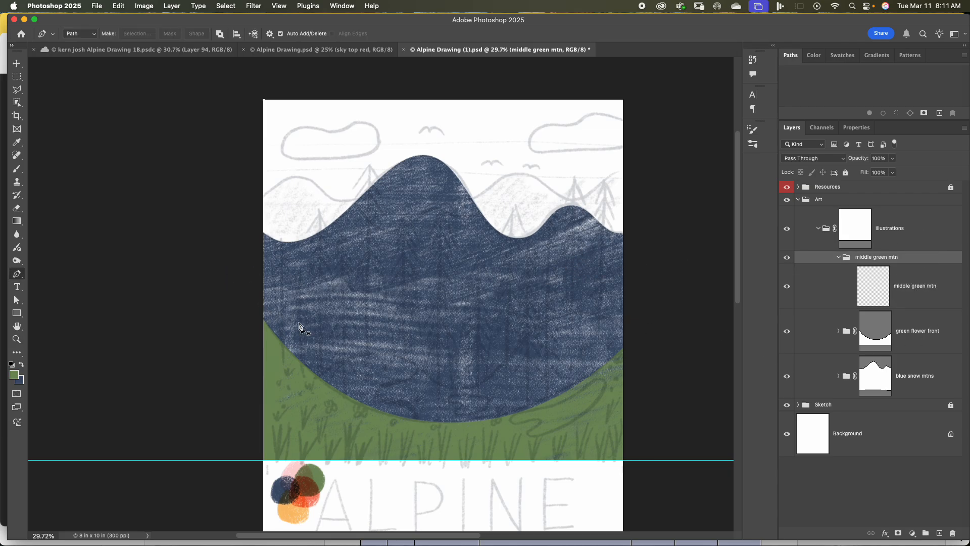
click(154, 412)
drag(154, 412, 195, 411)
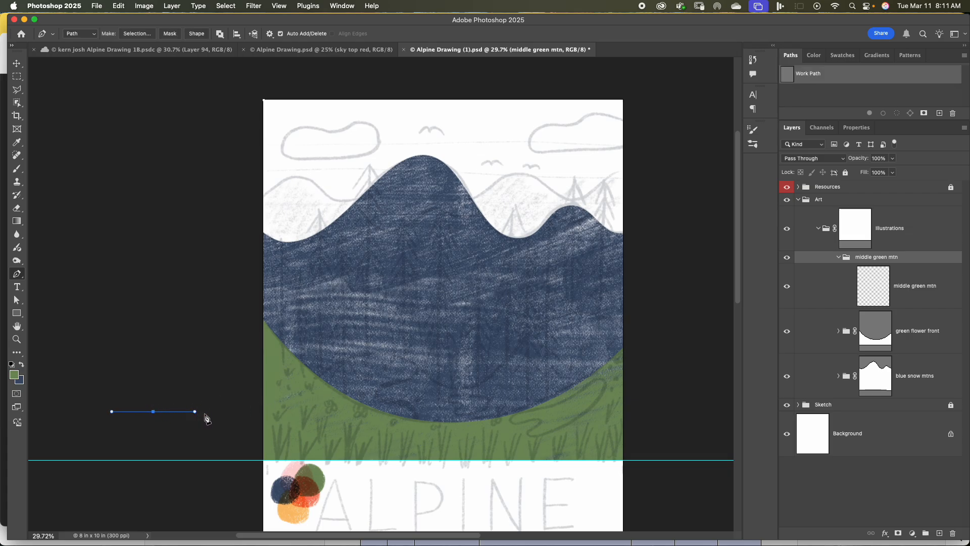
drag(375, 353, 437, 351)
drag(460, 388, 506, 387)
drag(582, 314, 652, 314)
drag(697, 360, 632, 359)
drag(546, 413, 550, 414)
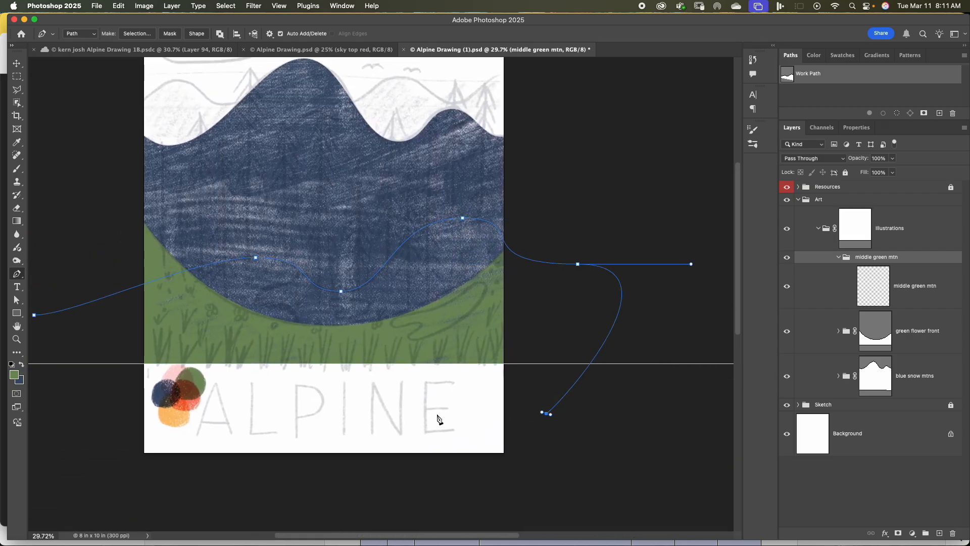
click(87, 392)
click(34, 315)
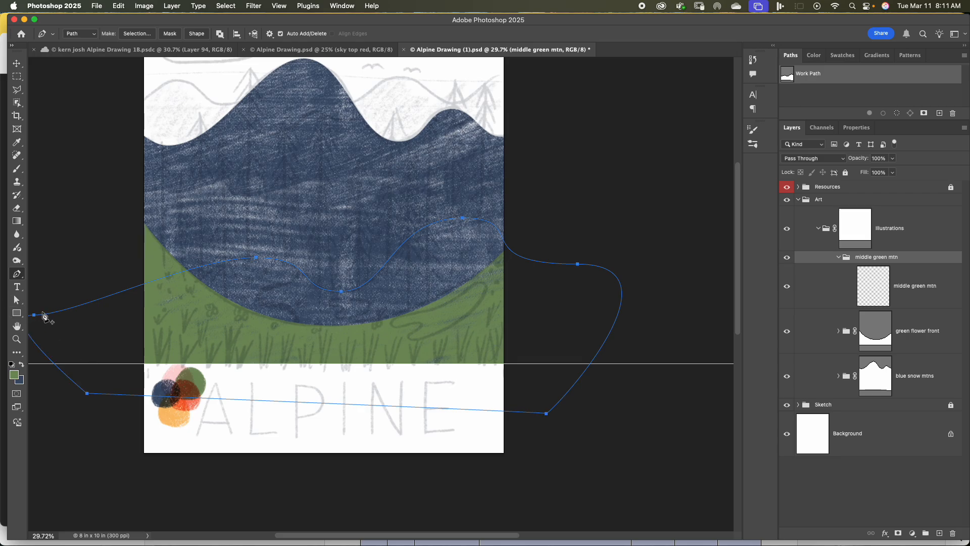
Refine the hill path by shortening the first hill's curve handle and moving the outer anchor closer to the canvas edge.
drag(298, 336, 314, 331)
key(a)
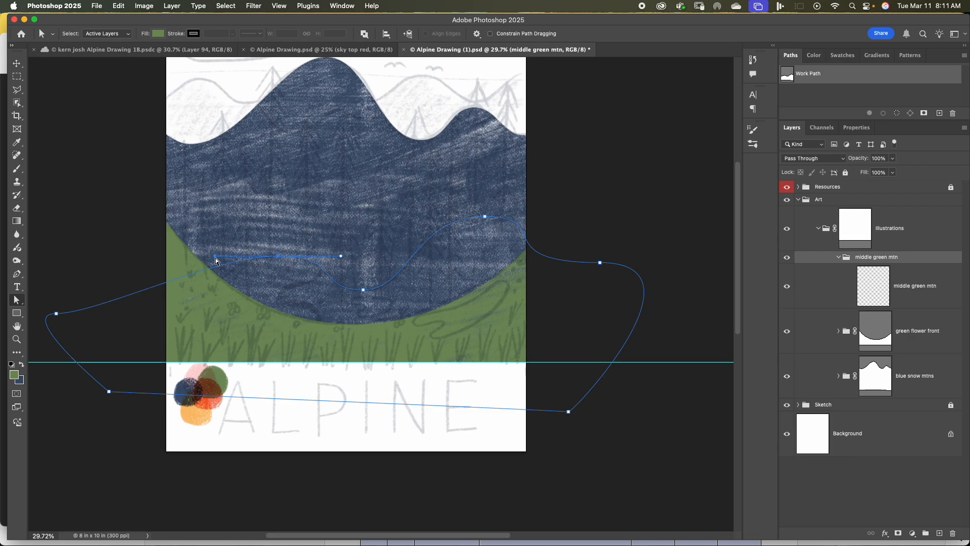
drag(215, 256, 231, 256)
drag(56, 314, 147, 312)
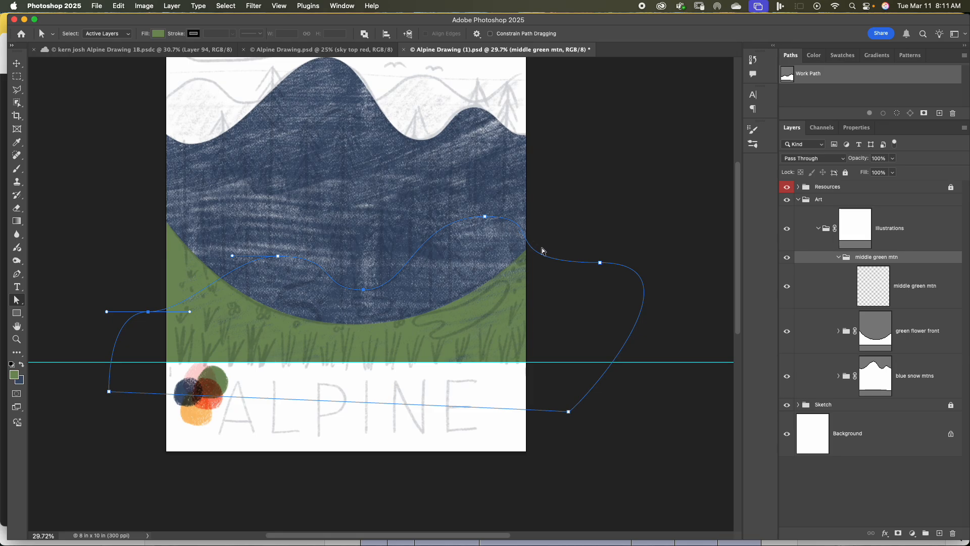
click(485, 217)
drag(486, 262, 506, 262)
Cut the hill path and paste it as a vector mask on the middle green mtn group.
click(635, 212)
key(BackSpace)
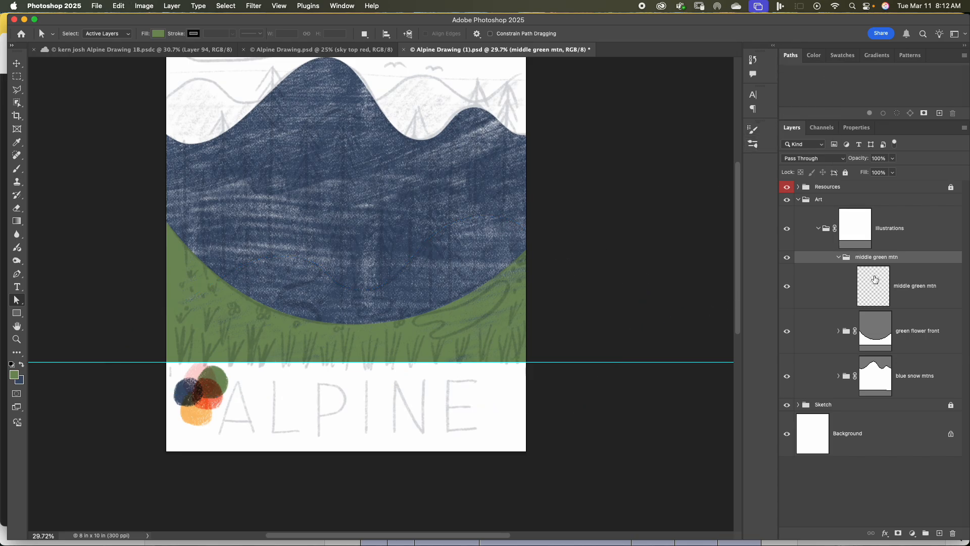
key(super+v)
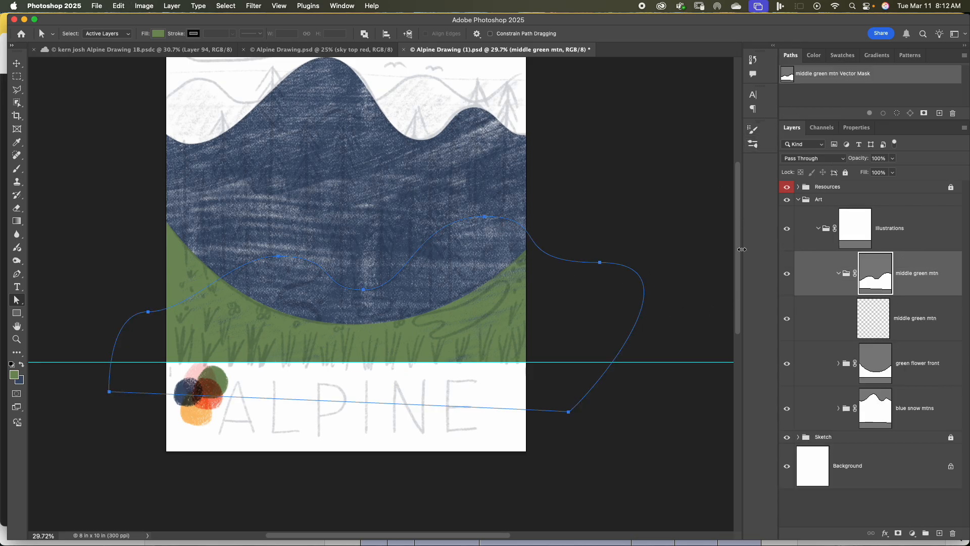
Sample the green swatch and brush it across the middle hills on the middle green mtn layer.
click(928, 318)
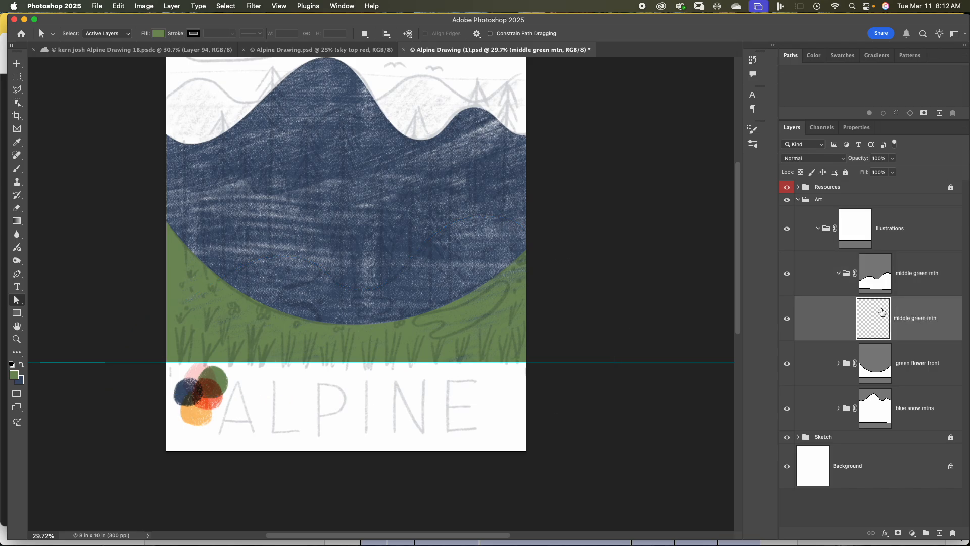
key(i)
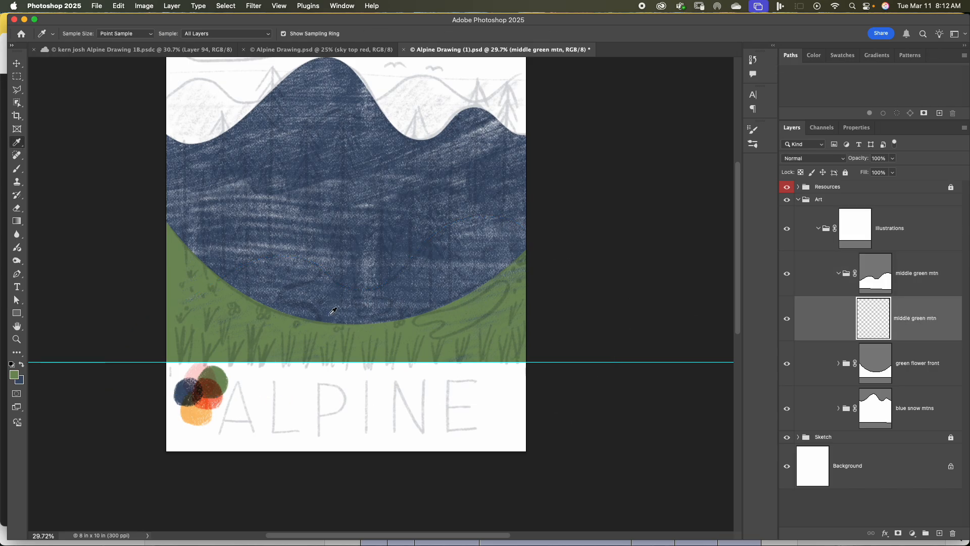
click(218, 377)
key(b)
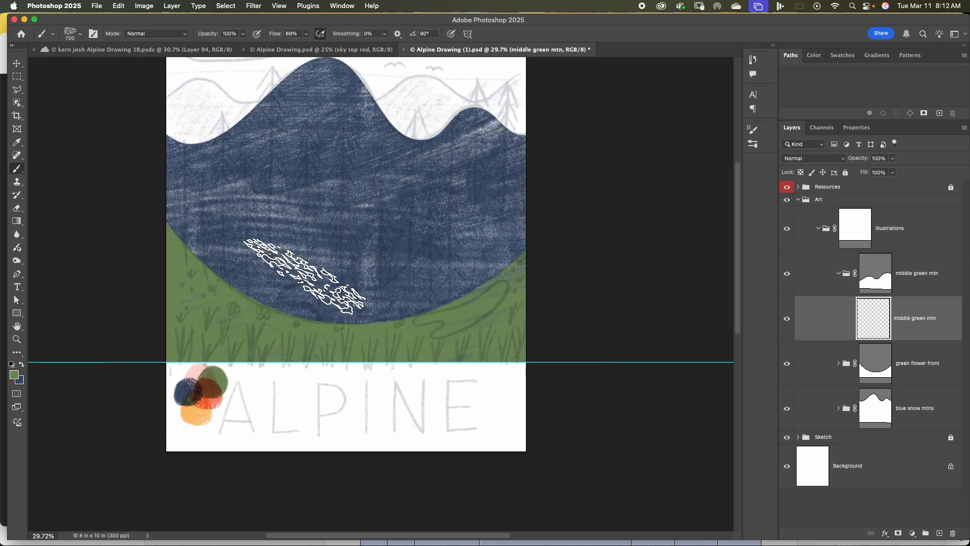
mouse_move(306, 279)
mouse_down()
mouse_move(219, 281)
mouse_move(148, 313)
mouse_up()
mouse_move(454, 248)
mouse_down()
mouse_move(142, 360)
mouse_move(363, 315)
mouse_move(606, 233)
mouse_up()
mouse_move(462, 233)
mouse_down()
mouse_move(576, 249)
mouse_move(612, 227)
mouse_move(582, 234)
mouse_move(553, 216)
mouse_up()
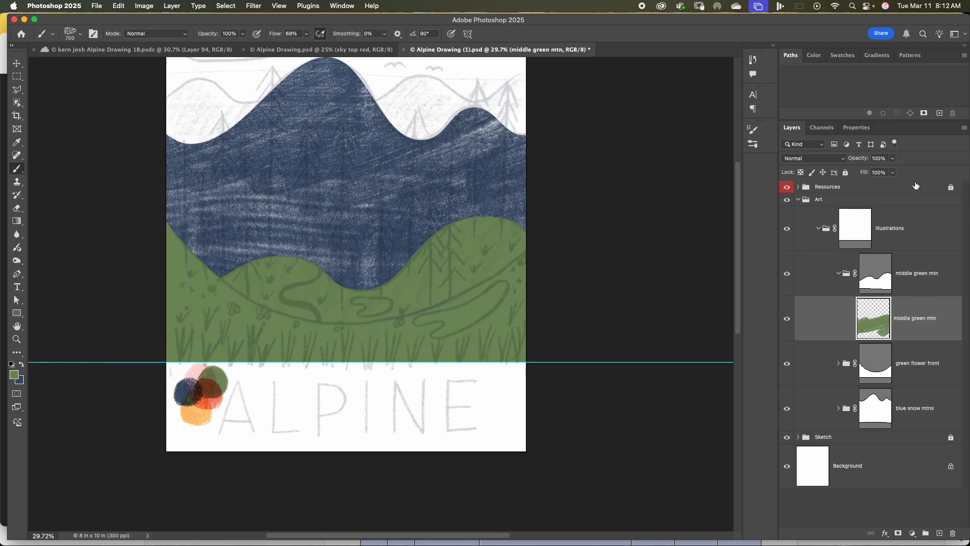
Set the blend mode to Multiply for the middle green mtn layer and for the Illustrations group.
click(841, 160)
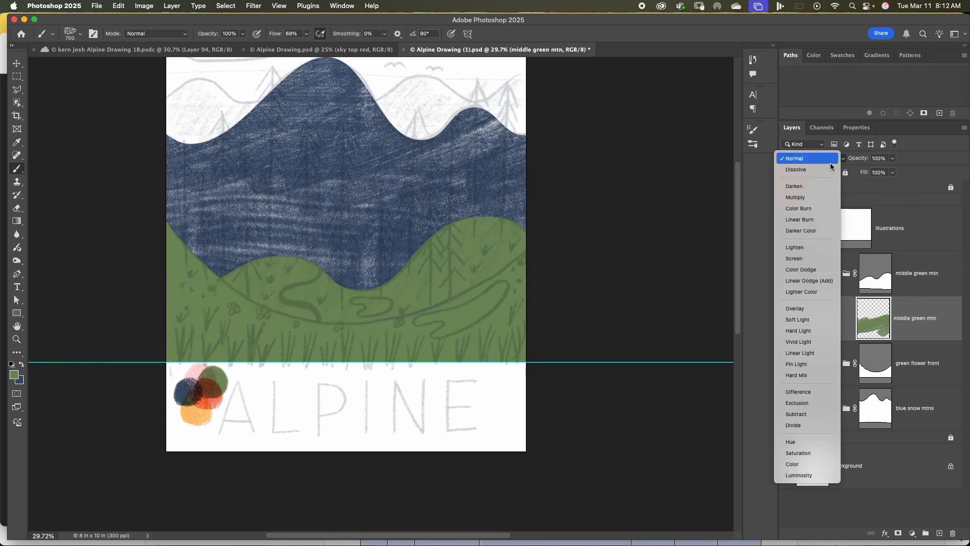
click(800, 197)
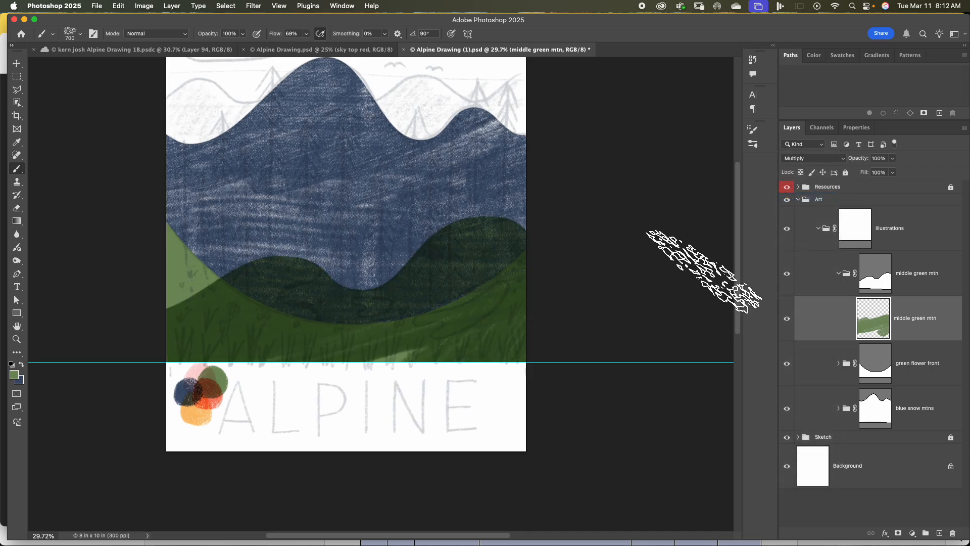
click(858, 232)
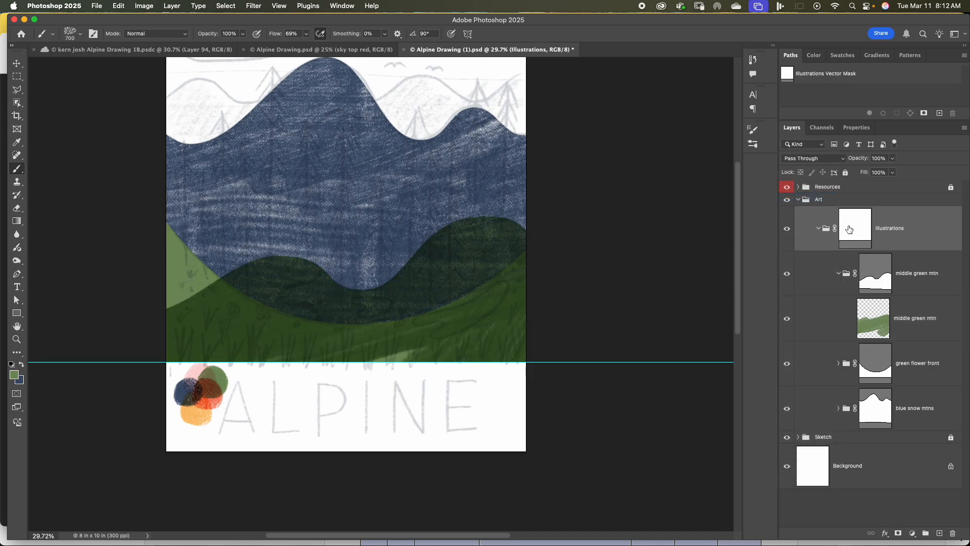
click(842, 159)
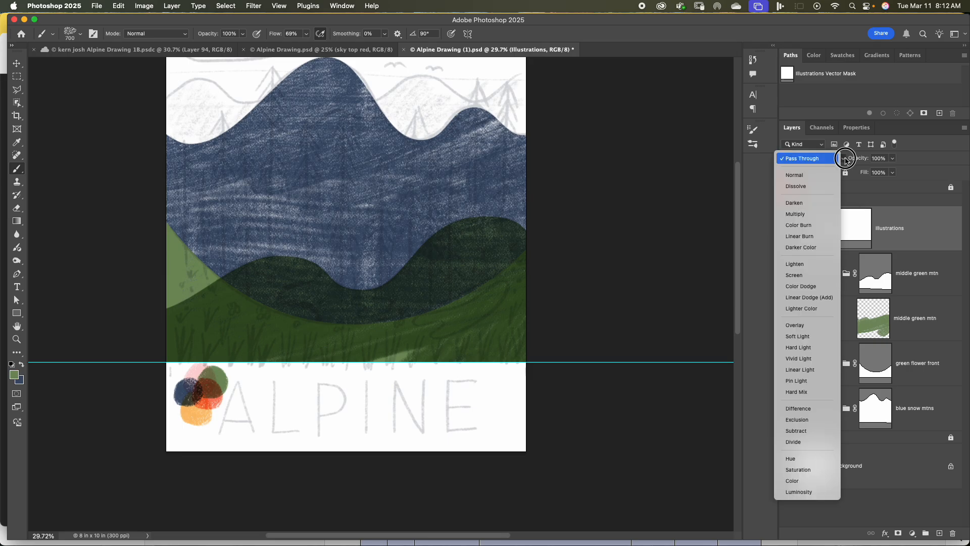
click(809, 215)
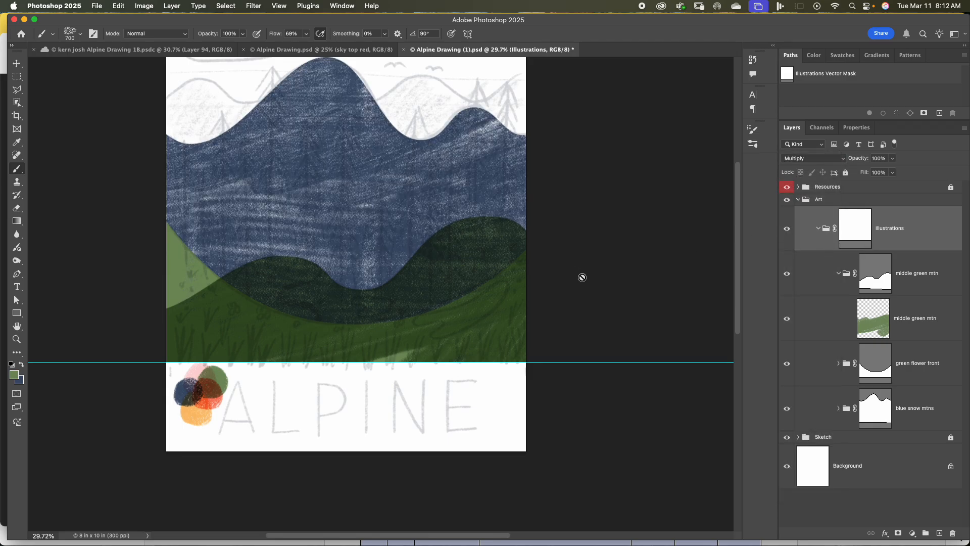
Try the Normal blend mode on the Illustrations group and return it to Multiply.
click(841, 158)
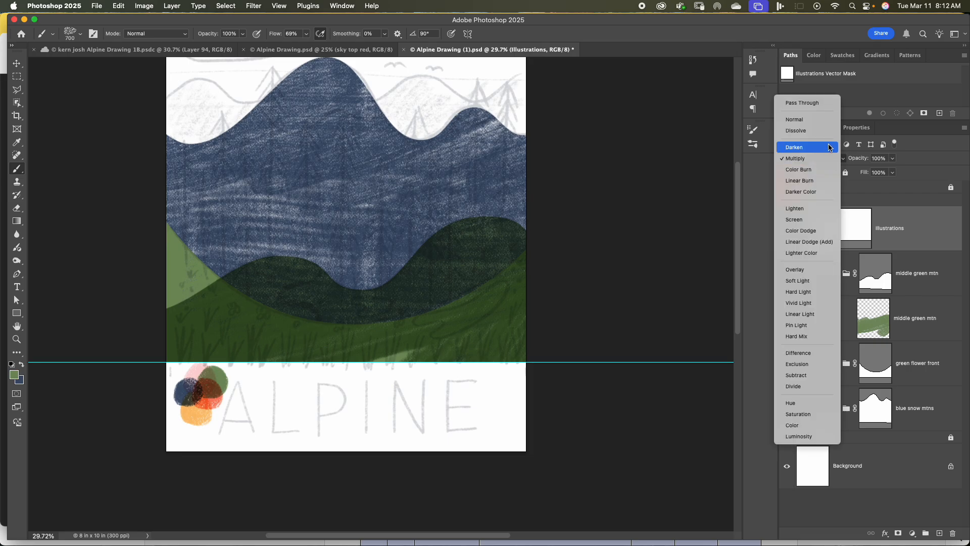
click(832, 124)
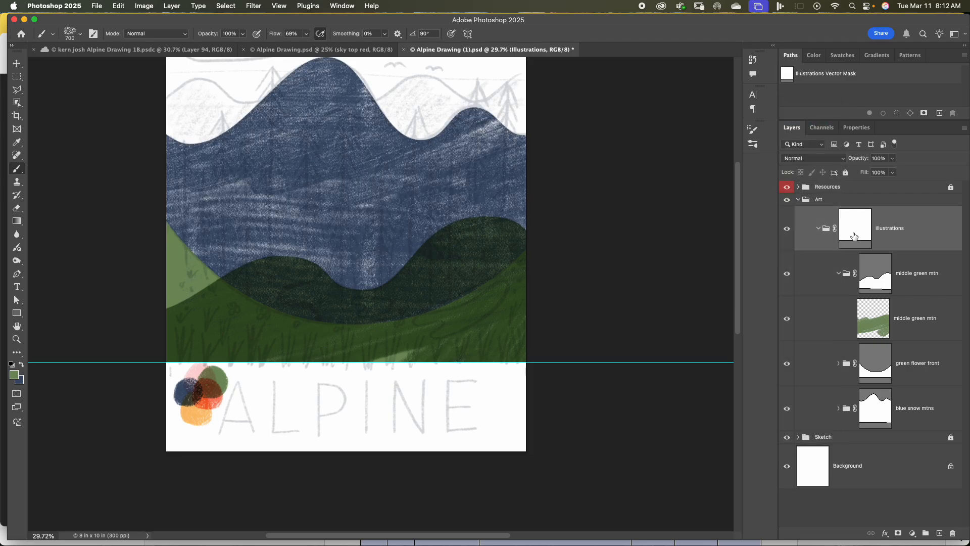
click(836, 161)
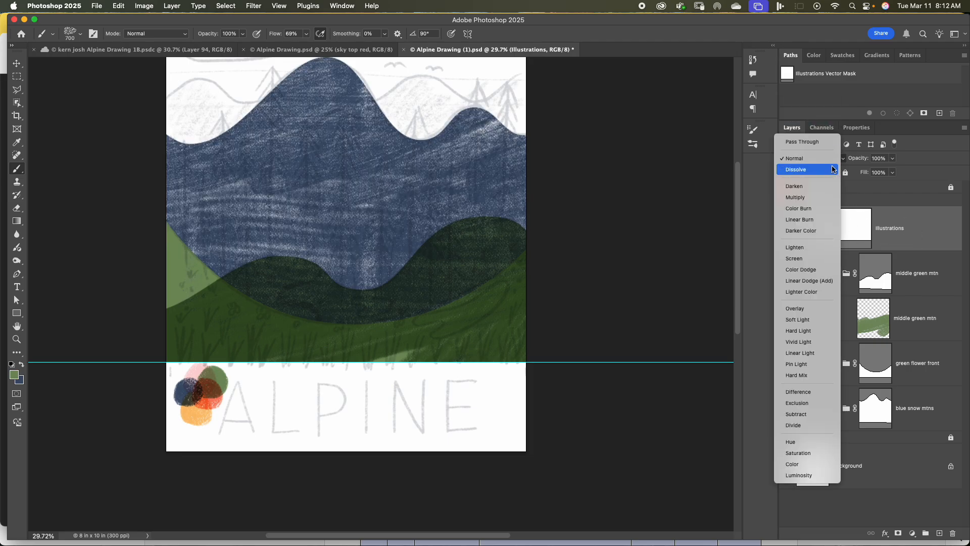
click(803, 196)
click(656, 244)
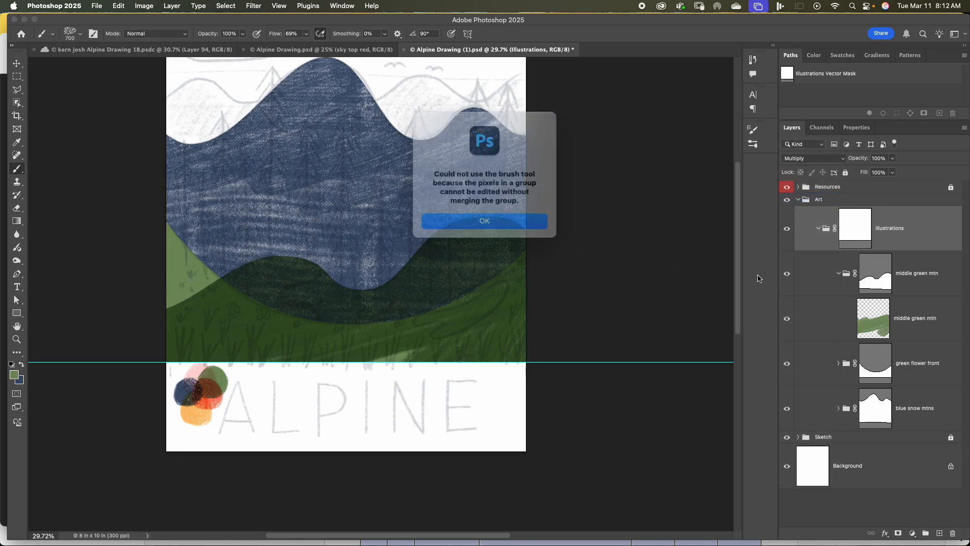
click(520, 217)
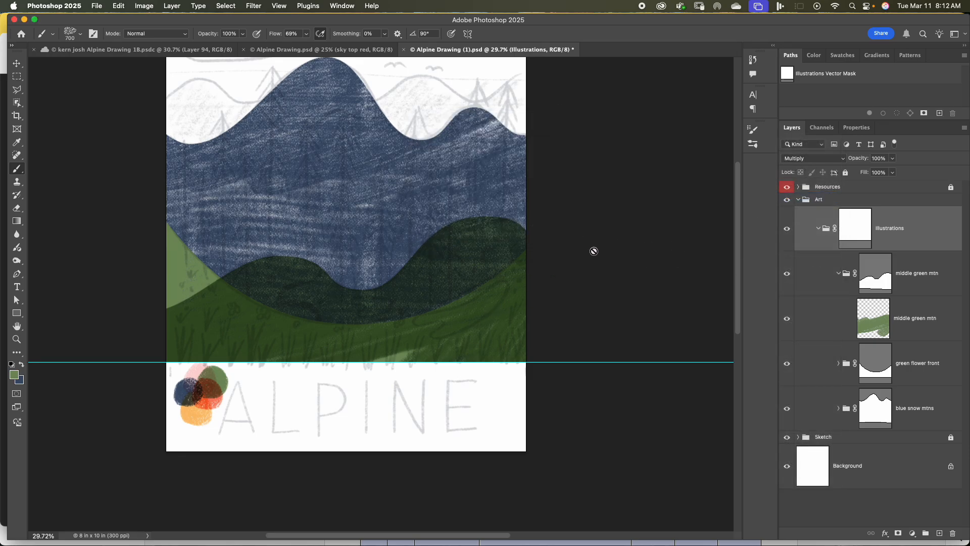
Move the middle green mtn group directly below the green flower front group and collapse both groups.
click(914, 313)
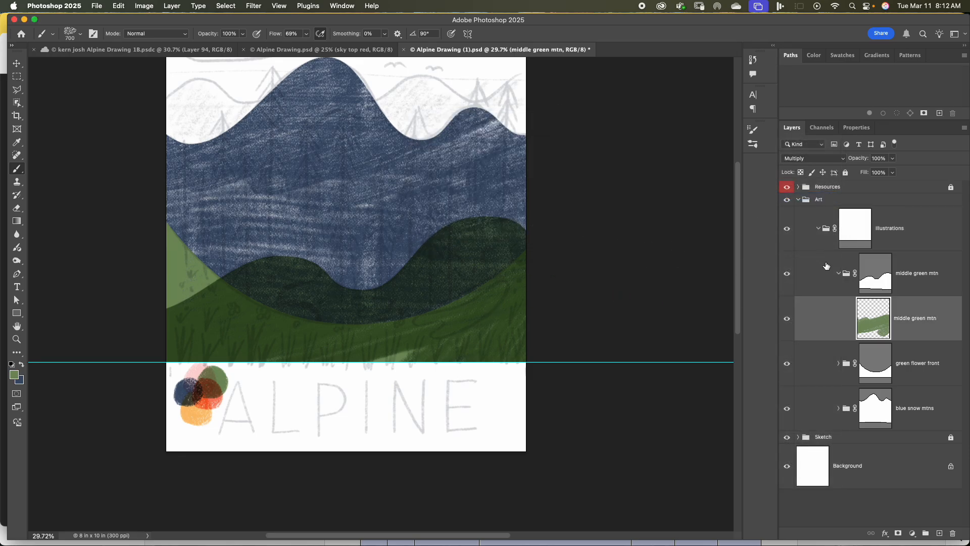
click(837, 274)
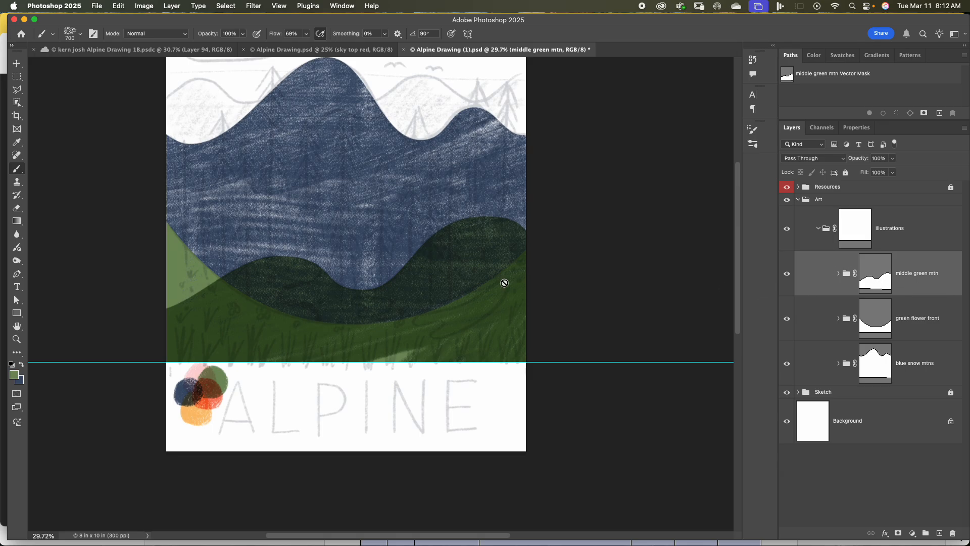
key(v)
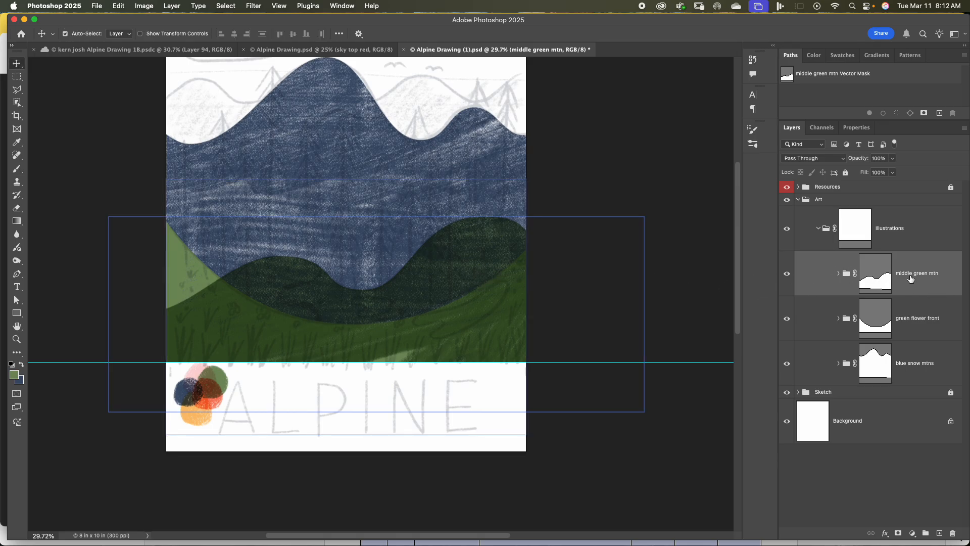
drag(910, 279, 906, 342)
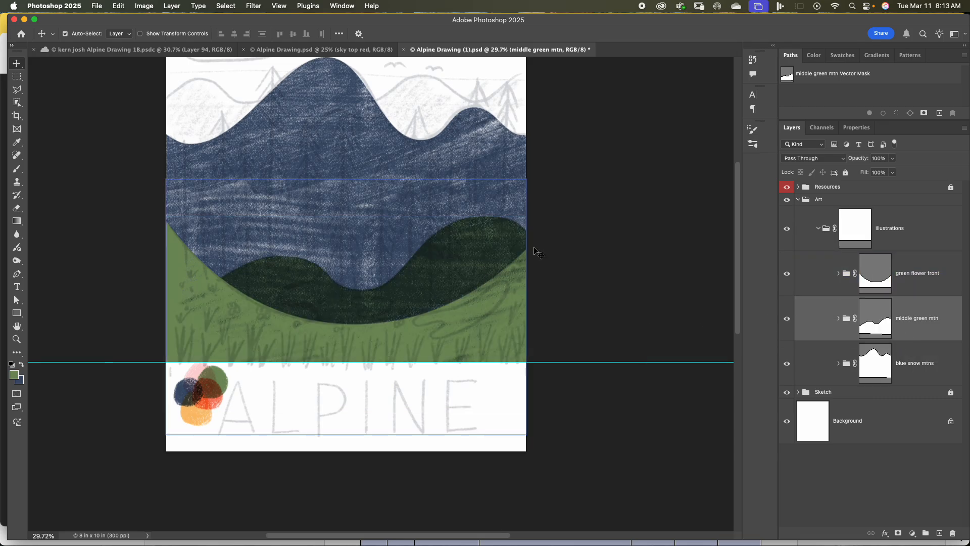
click(656, 201)
click(482, 317)
drag(483, 317, 492, 335)
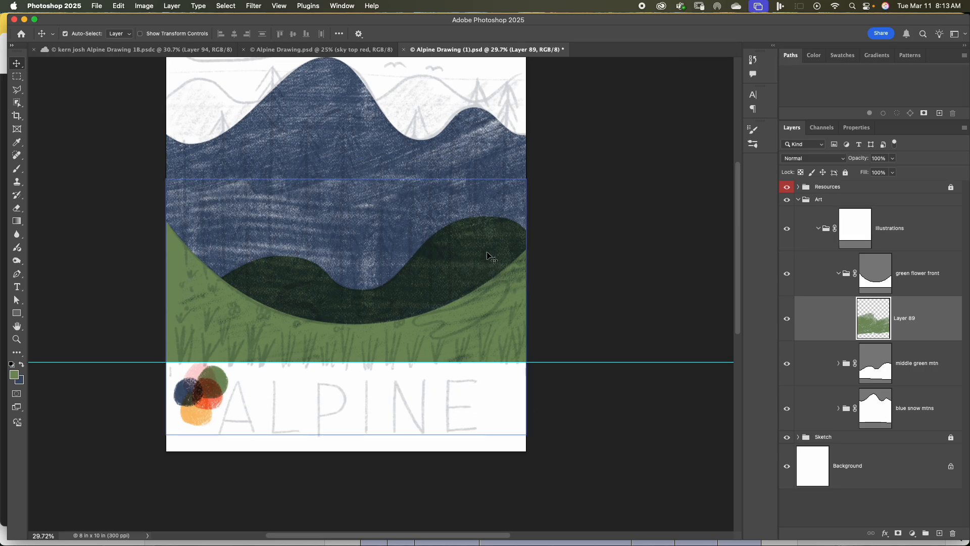
click(836, 275)
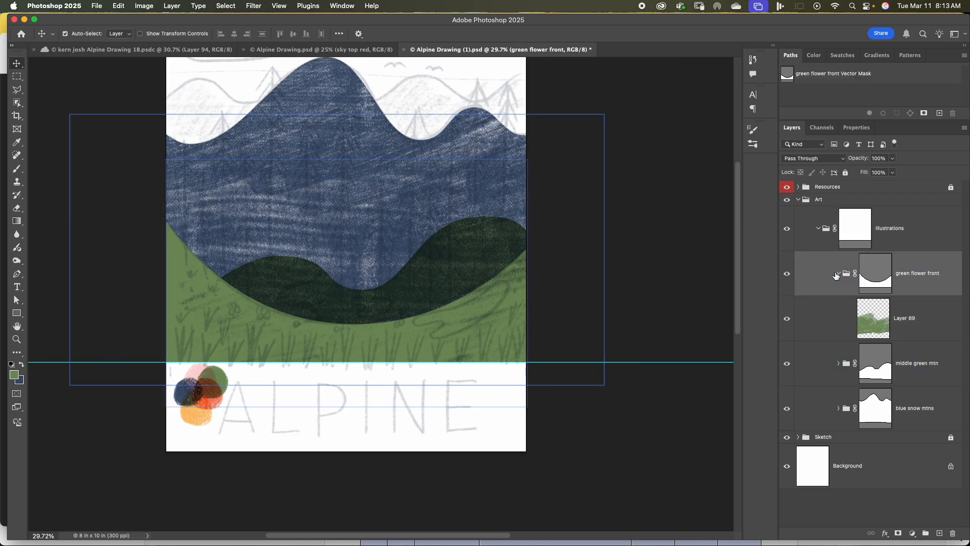
click(839, 274)
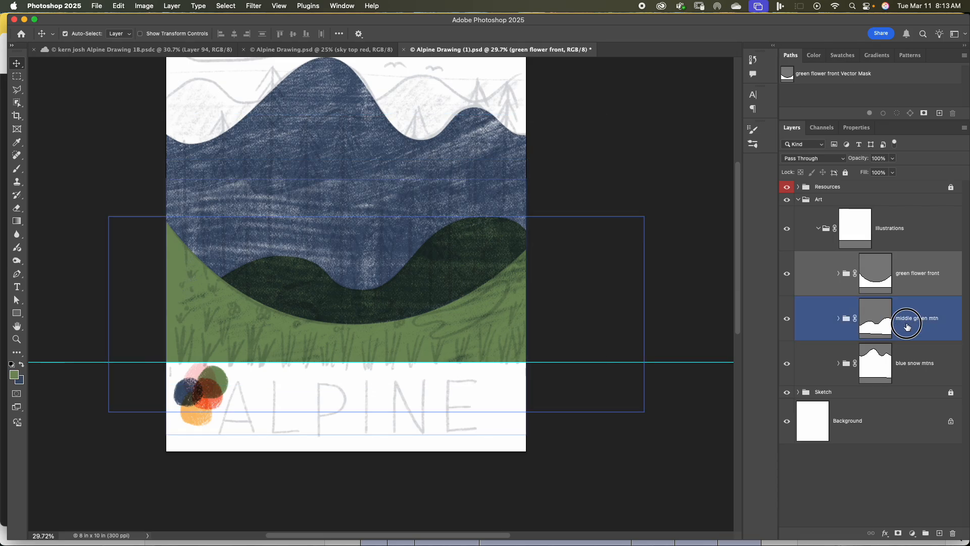
Check the blend modes of the middle green mtn group and its layer, keeping the layer on Multiply.
click(884, 326)
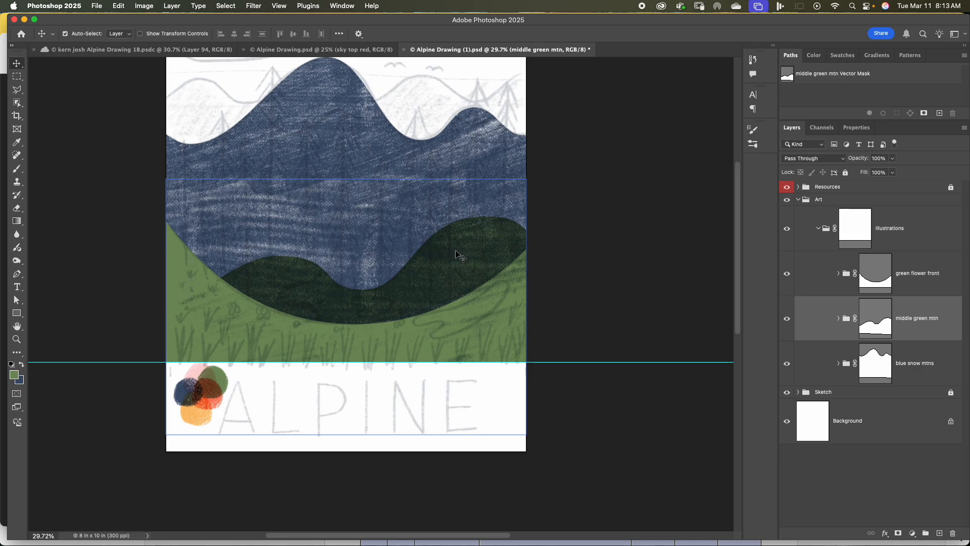
click(824, 161)
click(824, 154)
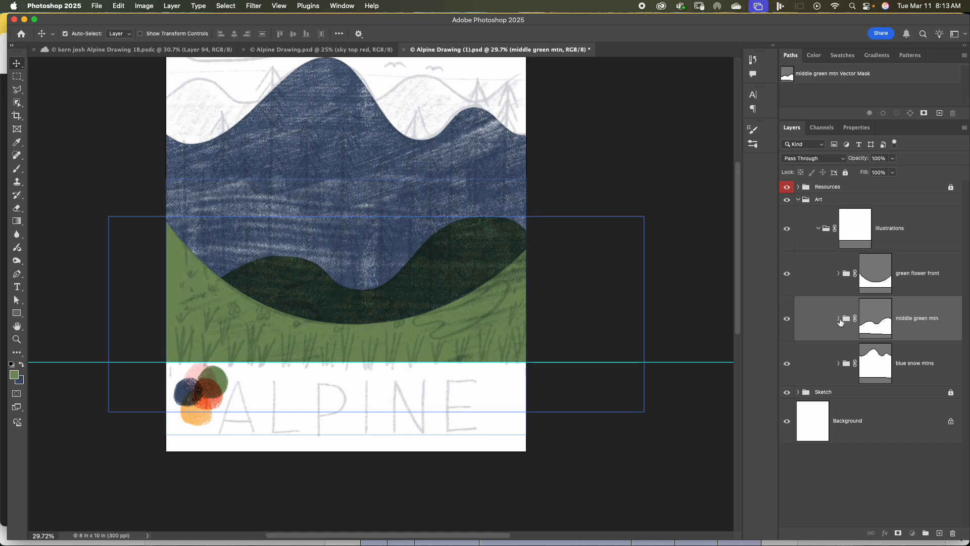
click(838, 319)
click(897, 365)
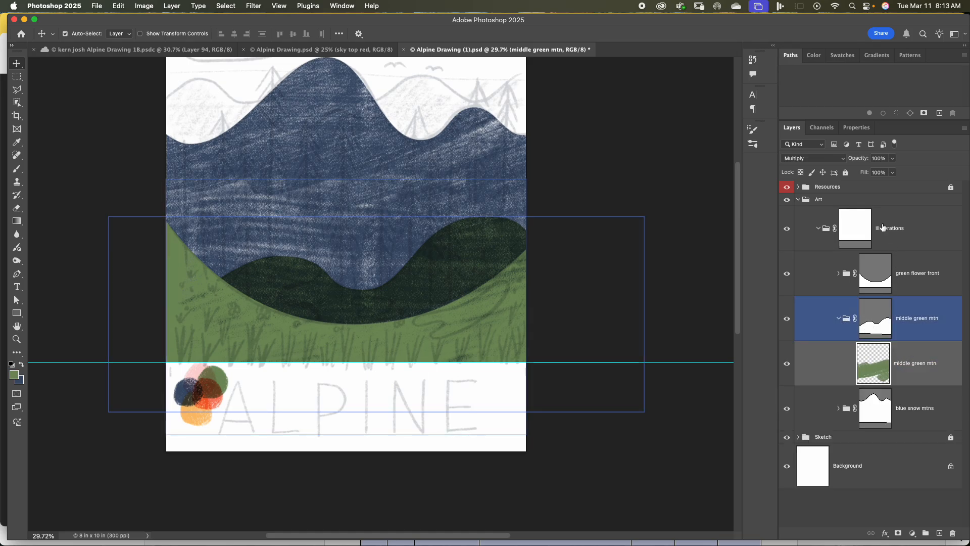
click(833, 160)
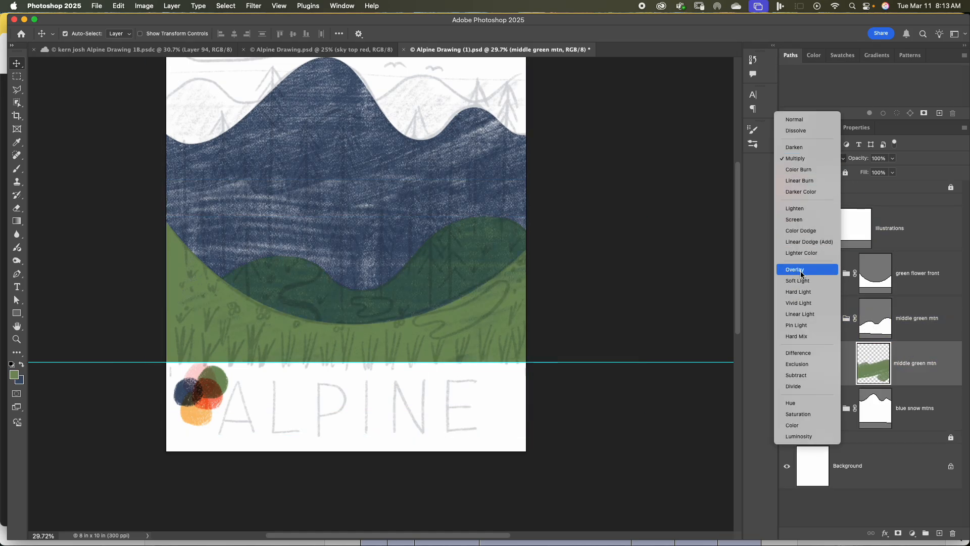
click(797, 161)
click(834, 323)
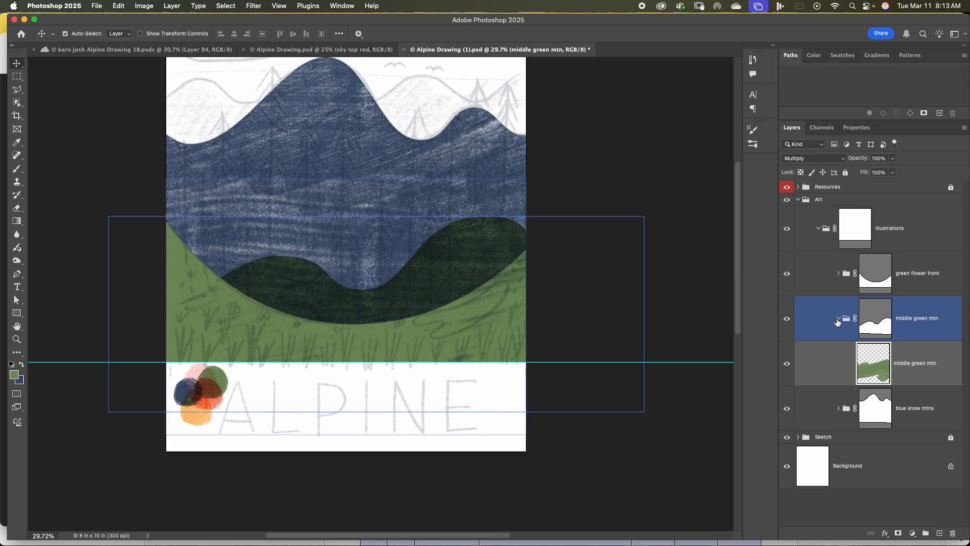
click(837, 319)
Create a group named back mtn at the top of the Illustrations group and add an empty layer inside it.
click(578, 253)
drag(606, 202, 641, 280)
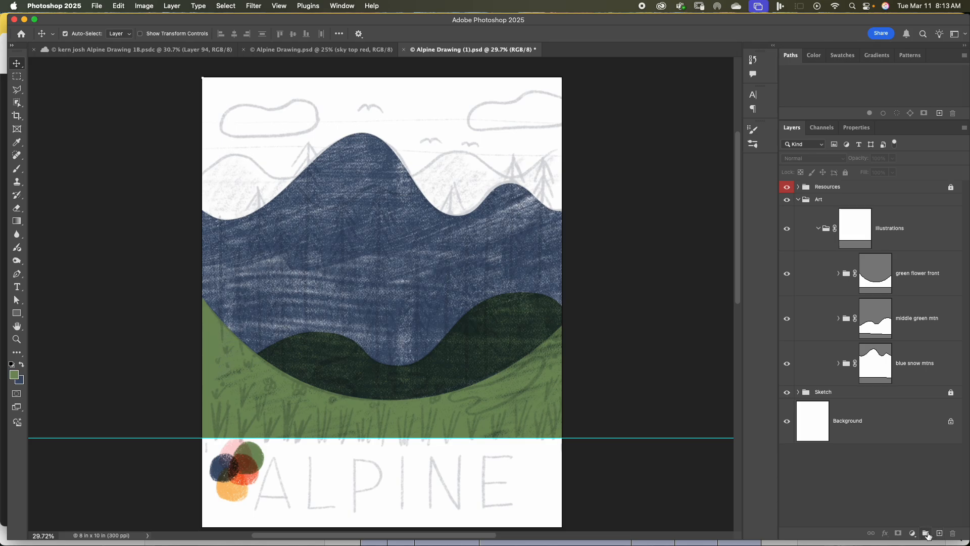
click(925, 532)
drag(835, 190, 857, 265)
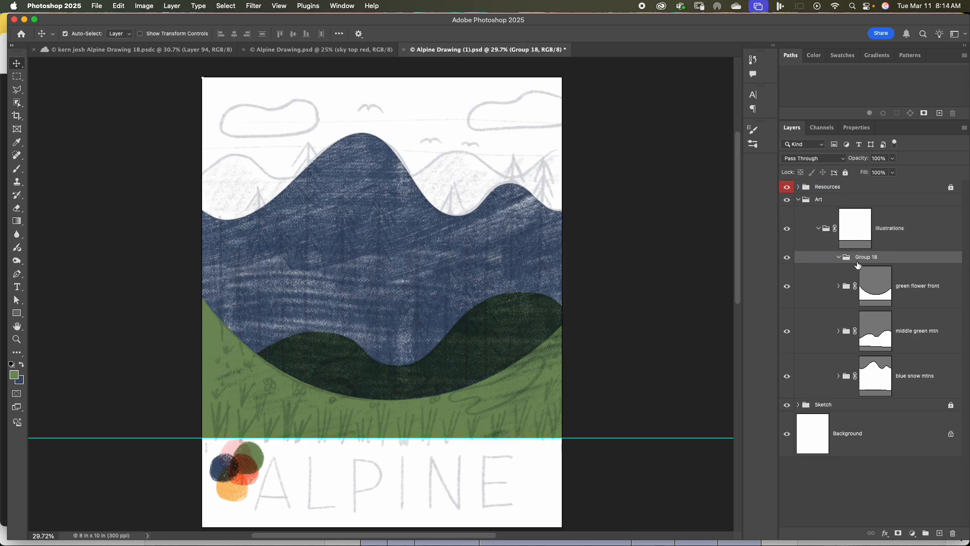
double_click(867, 257)
click(939, 533)
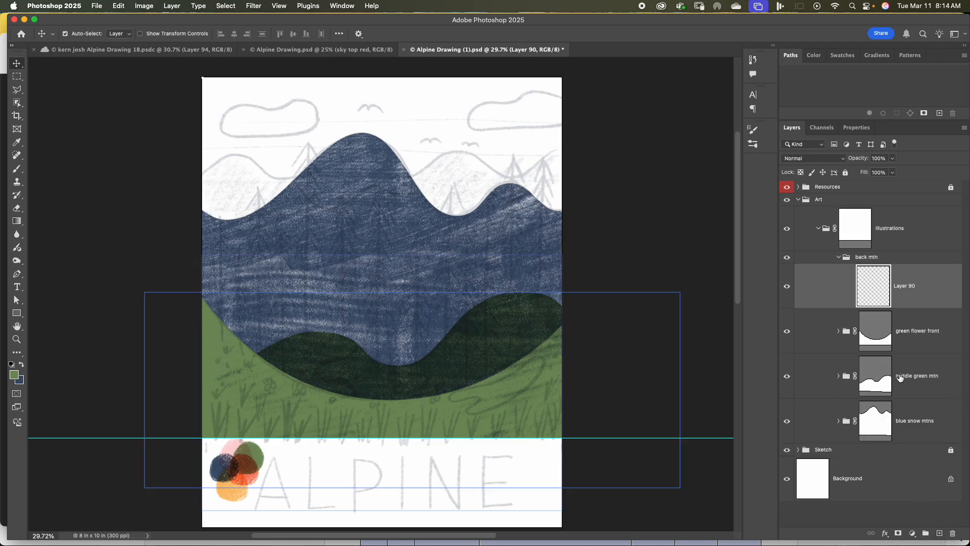
Rename the new layer inside the back mtn group as back mtn.
click(843, 260)
click(839, 257)
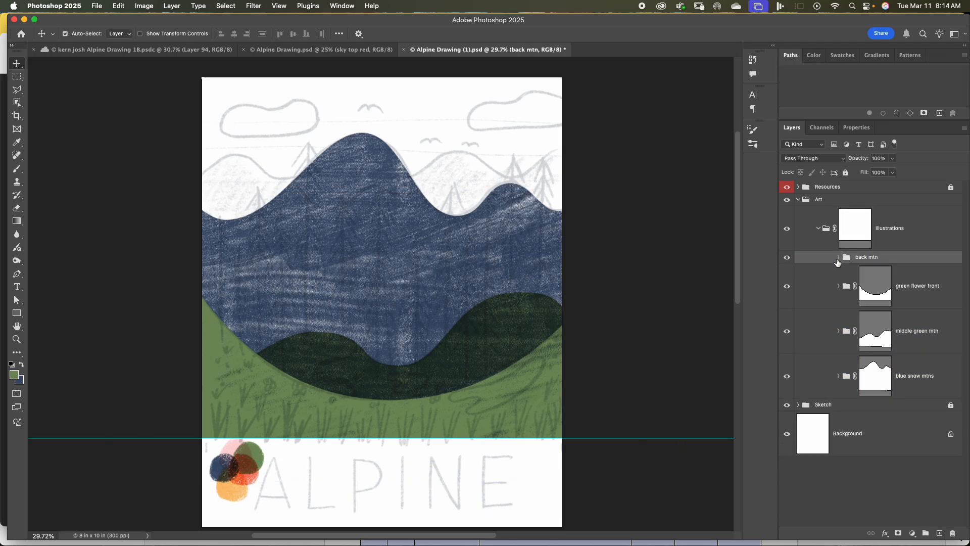
click(839, 258)
click(905, 287)
double_click(904, 286)
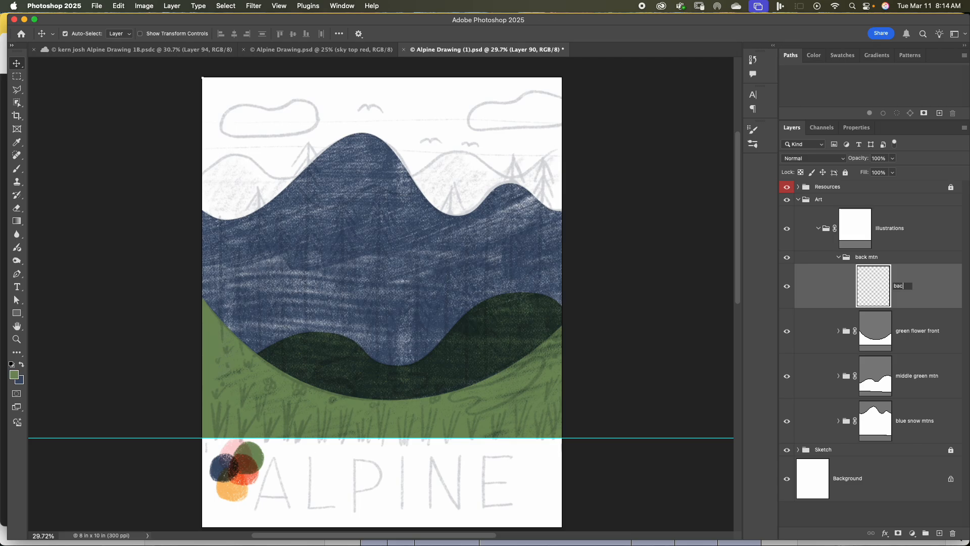
key(Return)
With the back mtn group active, draw a closed Pen path along the sketched back mountain ridge and around below the hills.
click(911, 259)
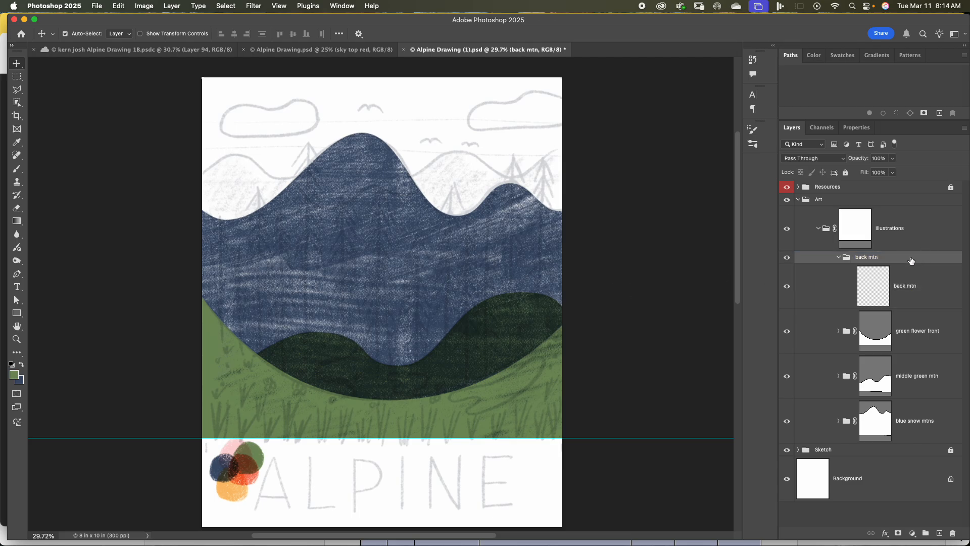
key(p)
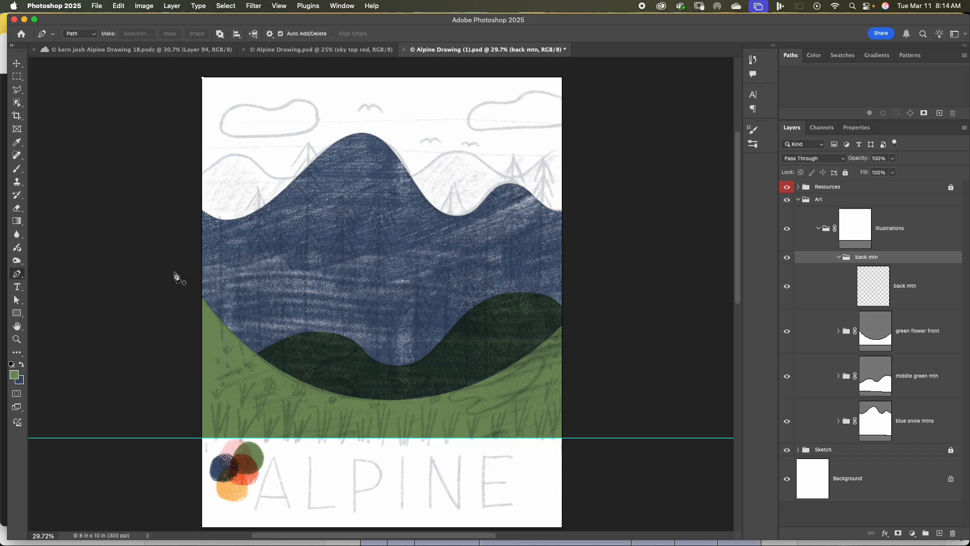
drag(99, 187, 135, 187)
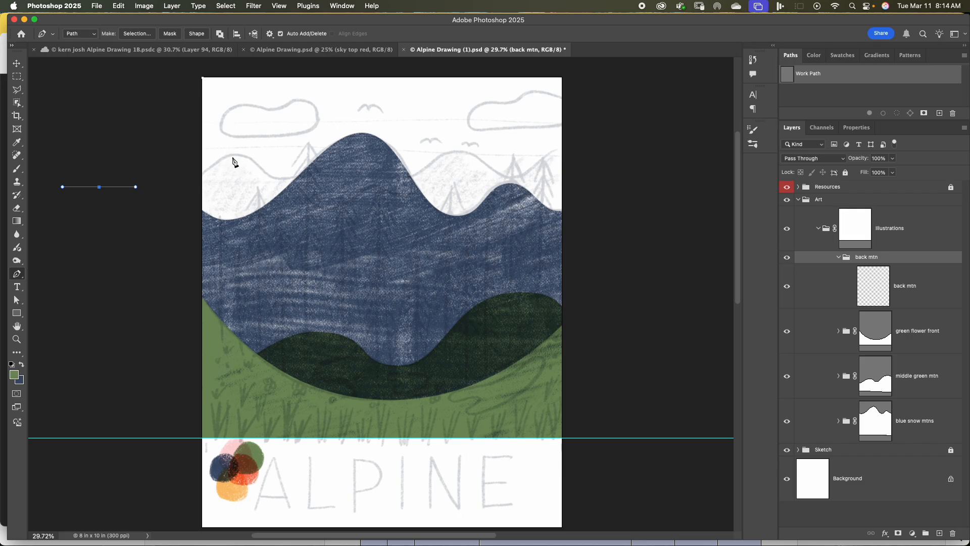
drag(235, 156, 318, 178)
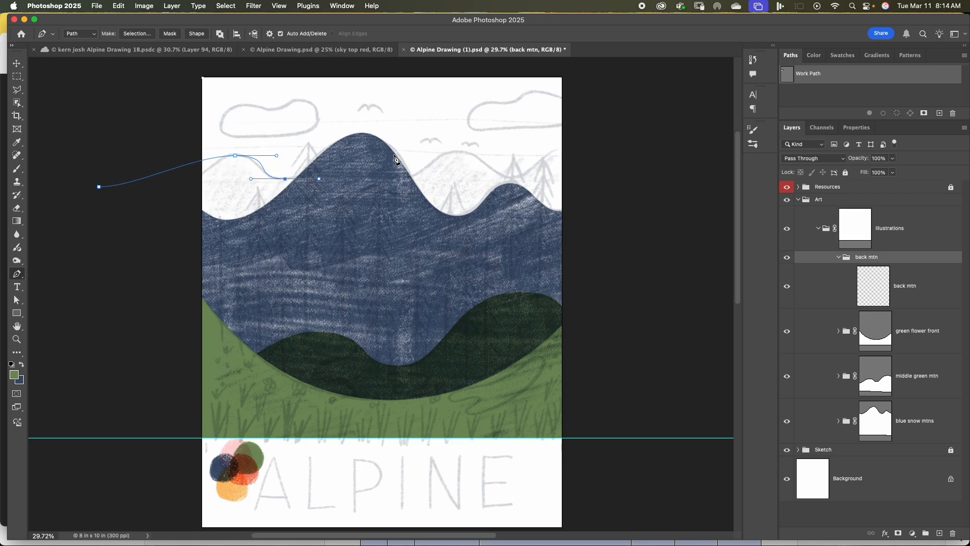
drag(355, 149, 534, 176)
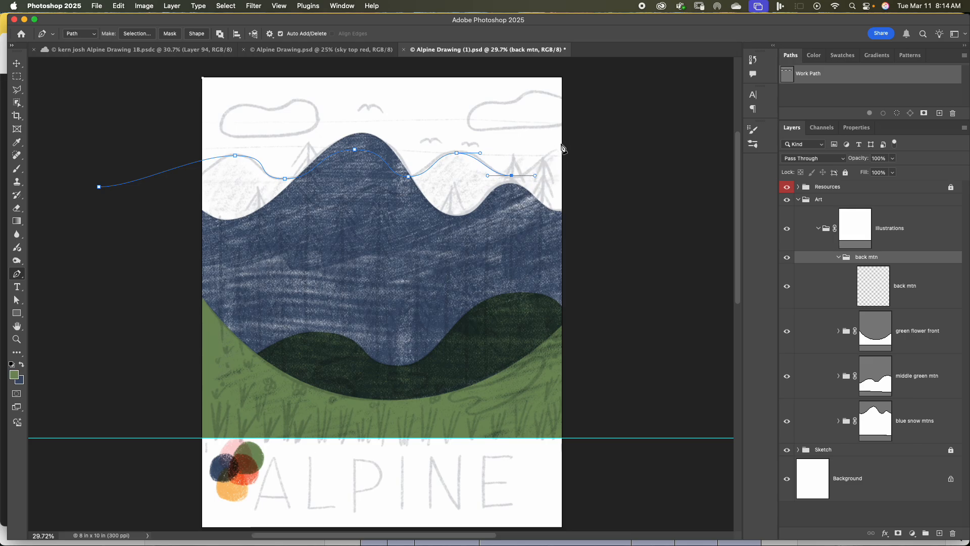
drag(565, 148, 586, 147)
click(593, 193)
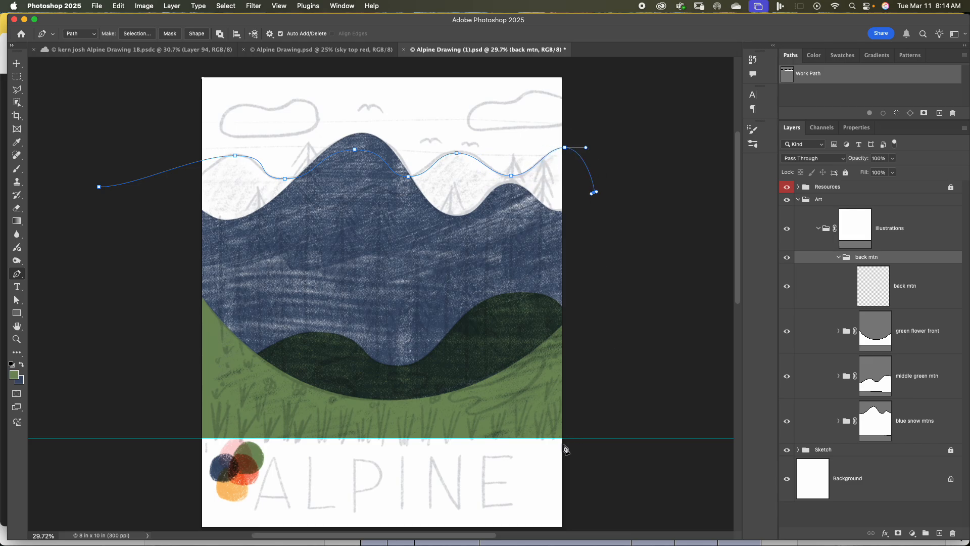
drag(580, 458, 190, 453)
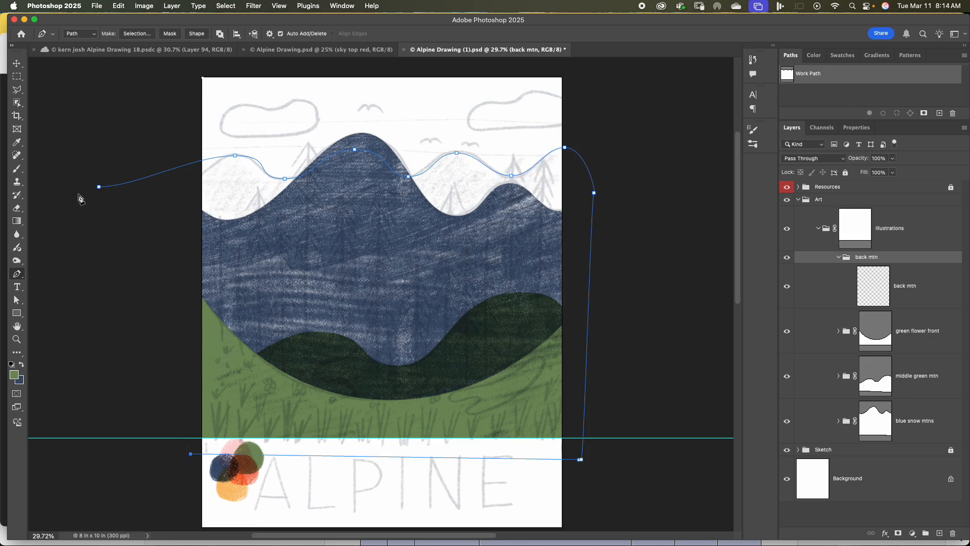
click(99, 187)
Move the path's leftmost anchor point inward and slightly down, closer to the canvas edge.
key(a)
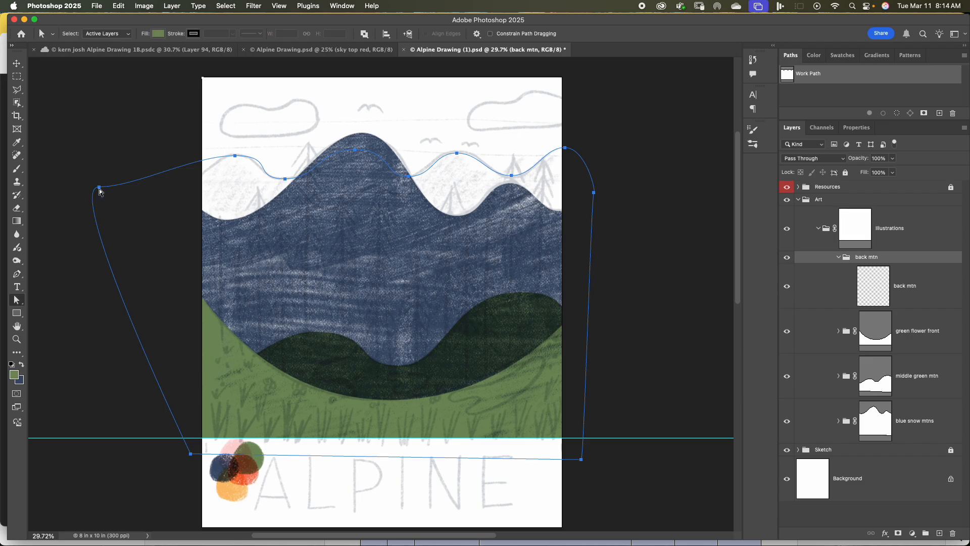
mouse_move(99, 188)
mouse_down()
mouse_move(135, 186)
mouse_move(100, 189)
mouse_move(113, 193)
mouse_up()
key(super+z)
click(105, 188)
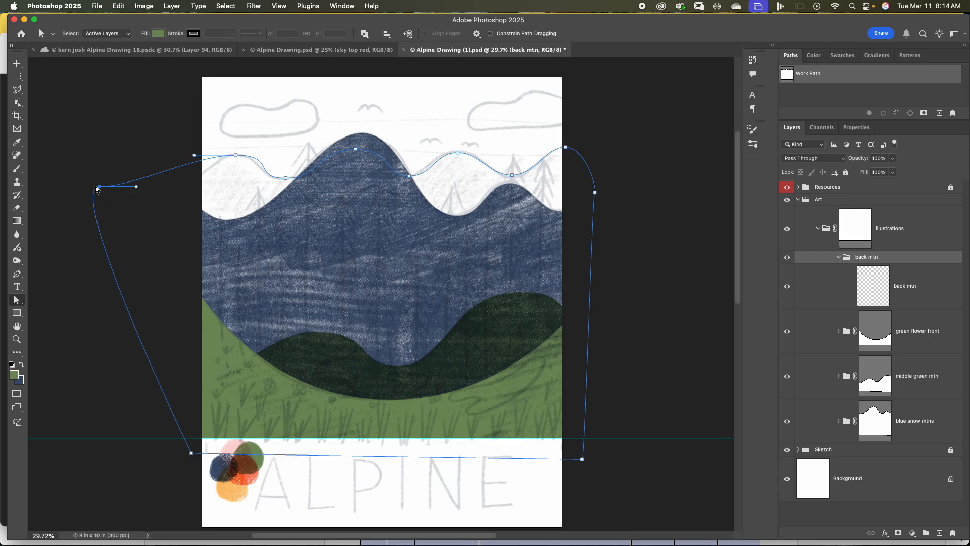
click(100, 187)
drag(102, 189, 156, 200)
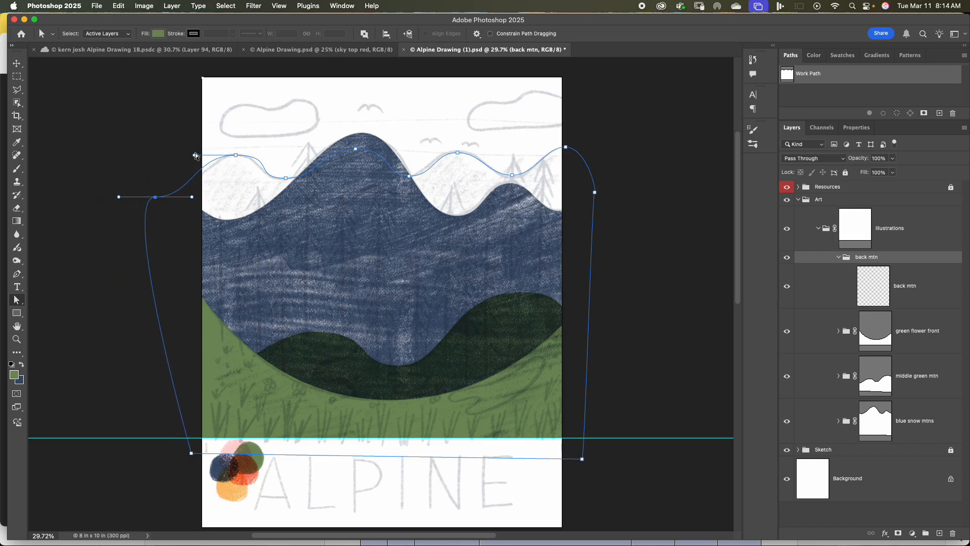
Adjust the curve handles around the path's left and right peaks to follow the sketched ridge.
drag(196, 156, 203, 155)
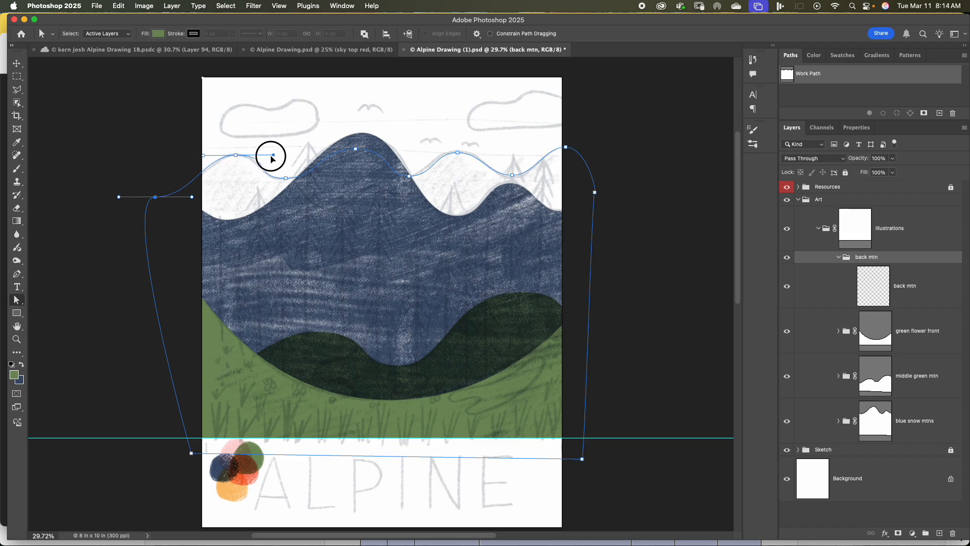
drag(271, 159, 264, 160)
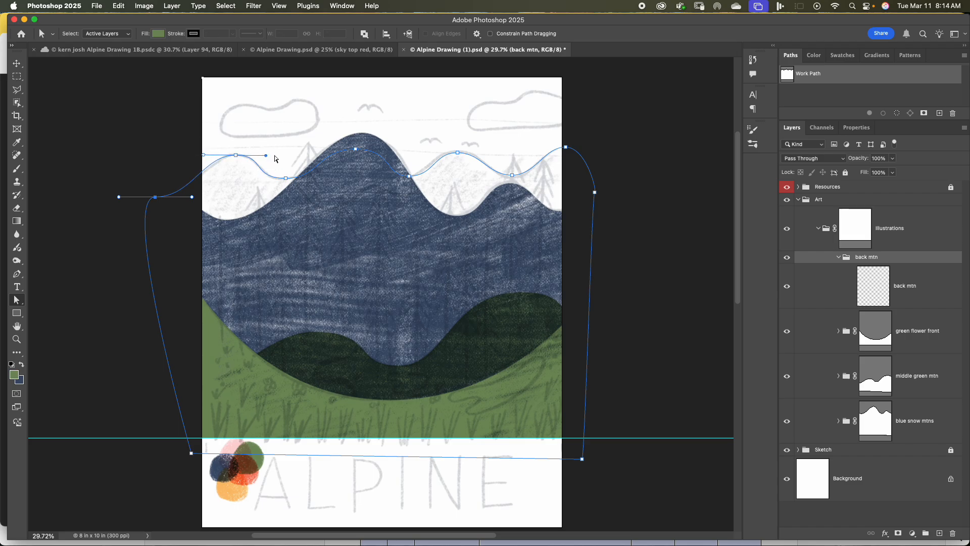
click(458, 153)
drag(432, 154, 427, 177)
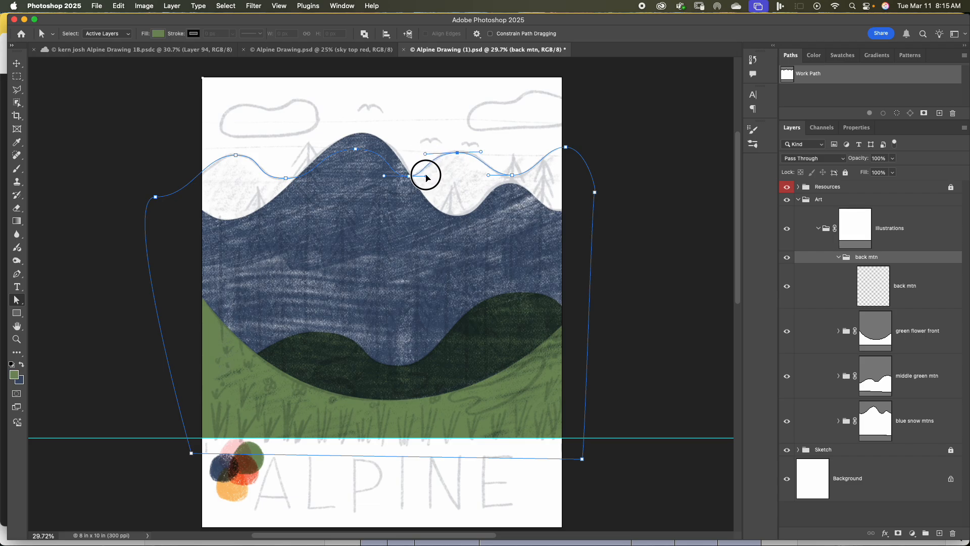
click(642, 196)
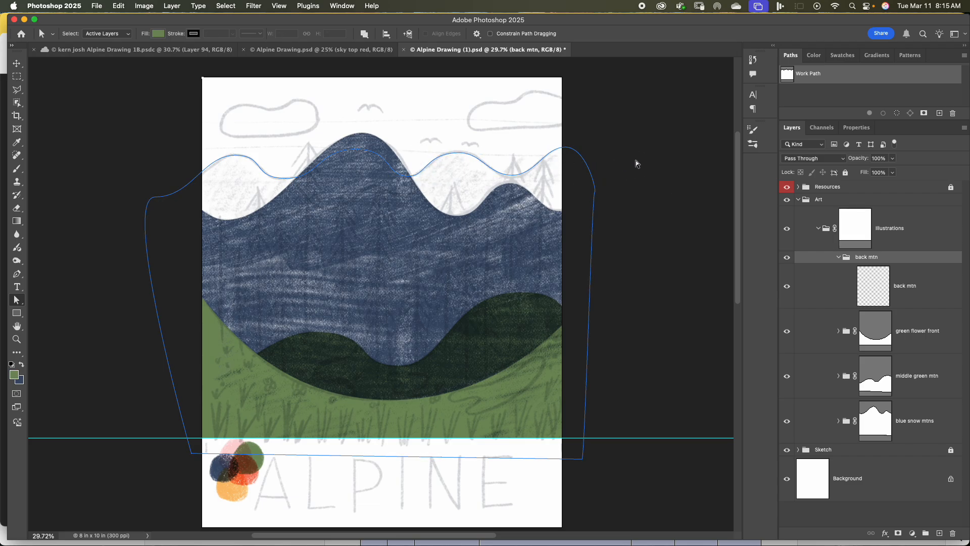
Cut the ridge path, paste it as a vector mask on the back mtn group, and collapse the group.
key(BackSpace)
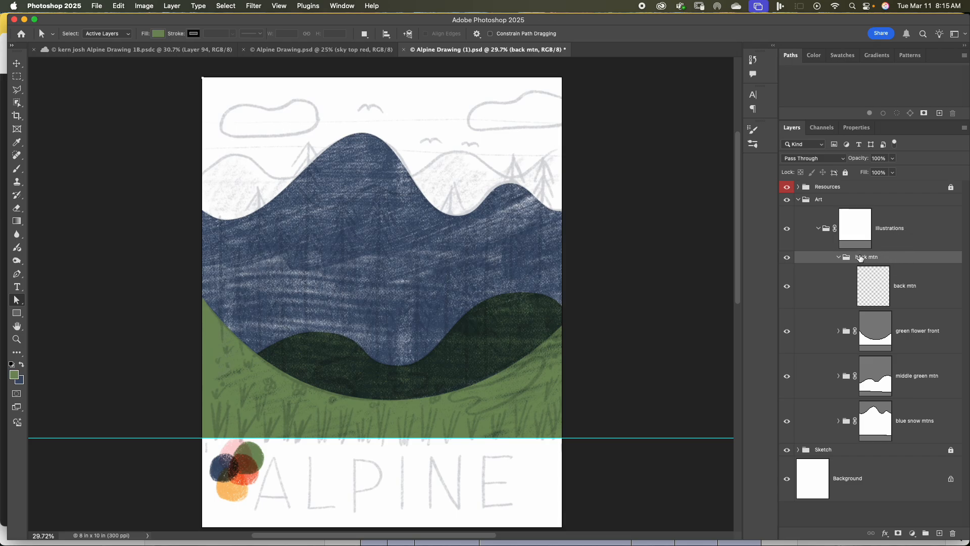
key(super+v)
click(907, 313)
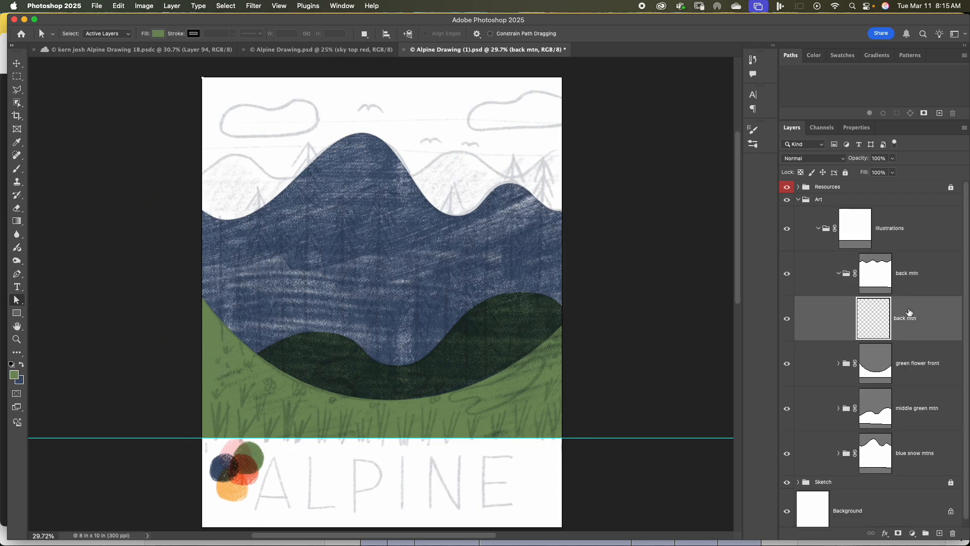
click(891, 273)
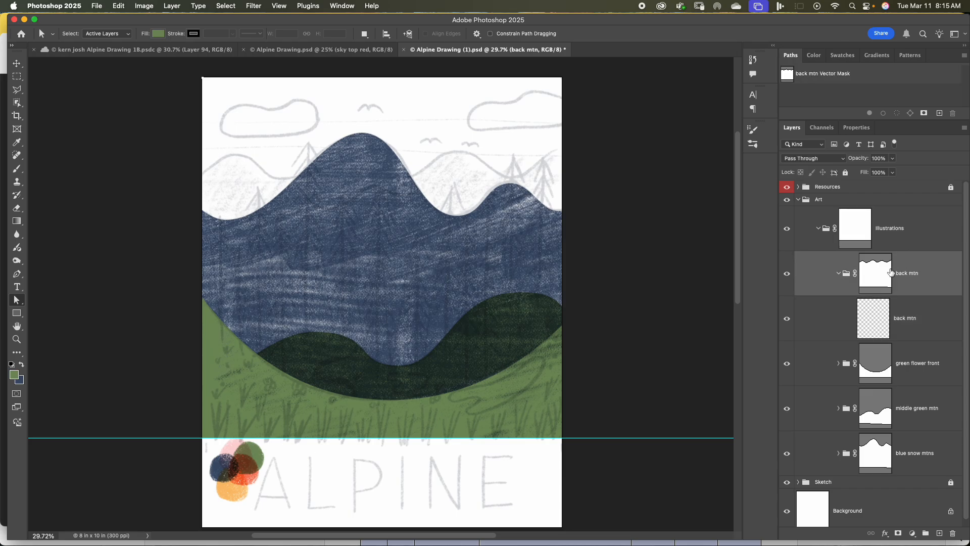
click(838, 274)
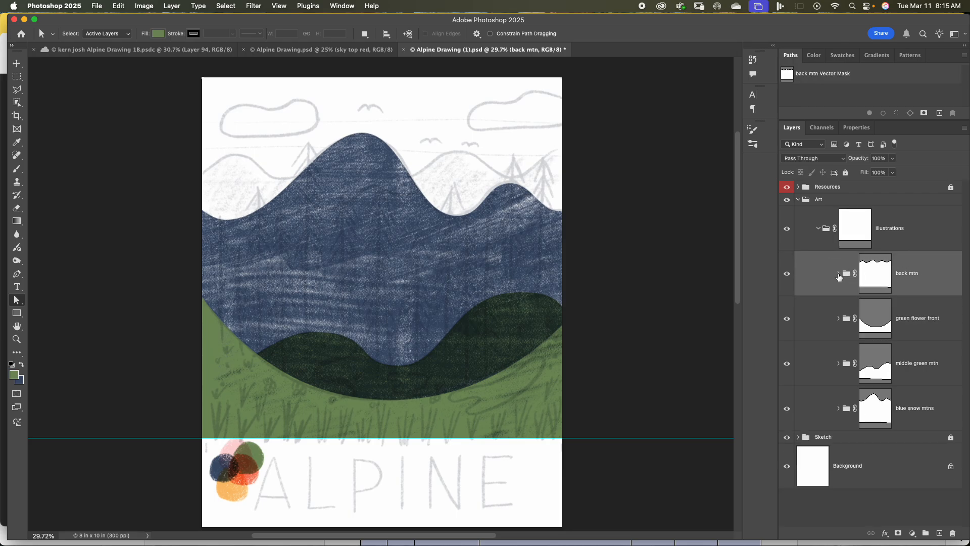
Move the back mtn group behind the blue snow mtns group, at the bottom of the Illustrations group.
drag(918, 277, 914, 435)
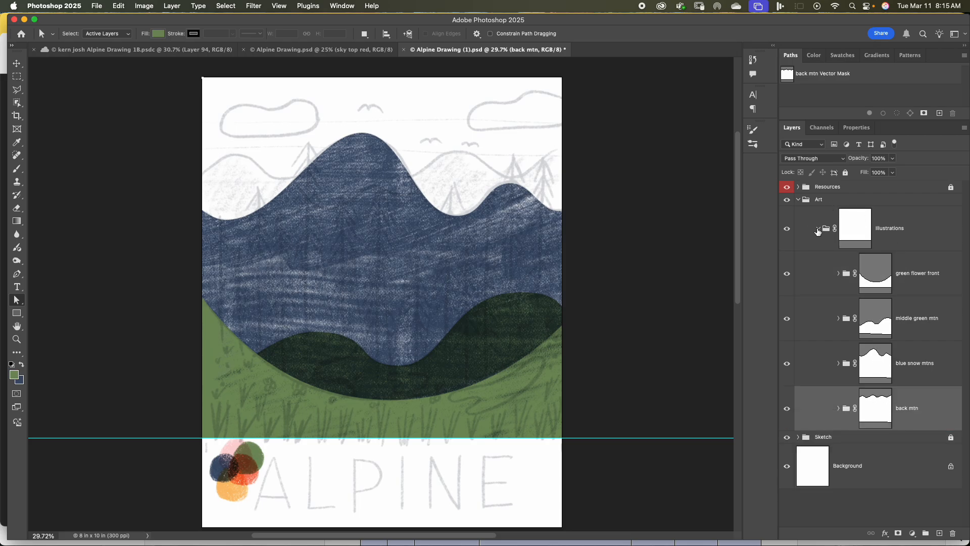
click(818, 230)
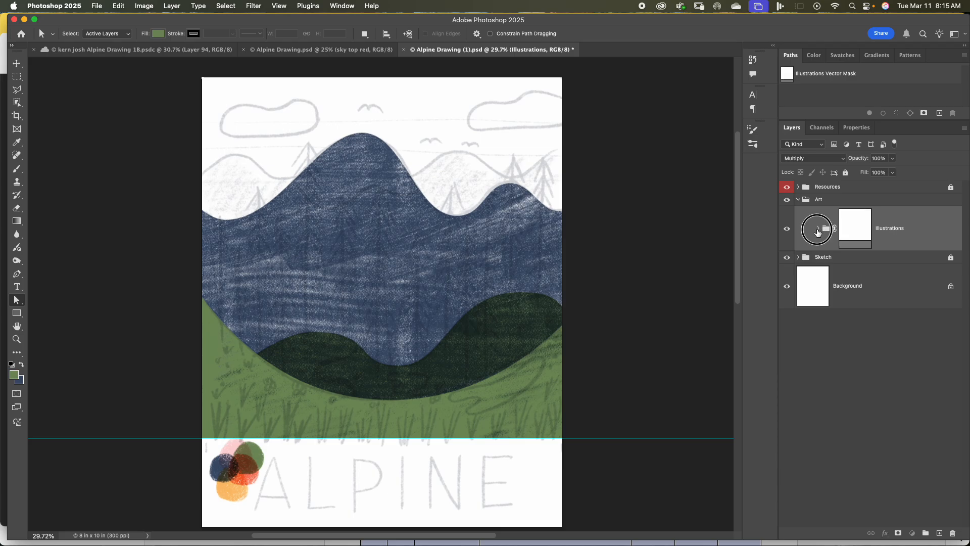
click(818, 229)
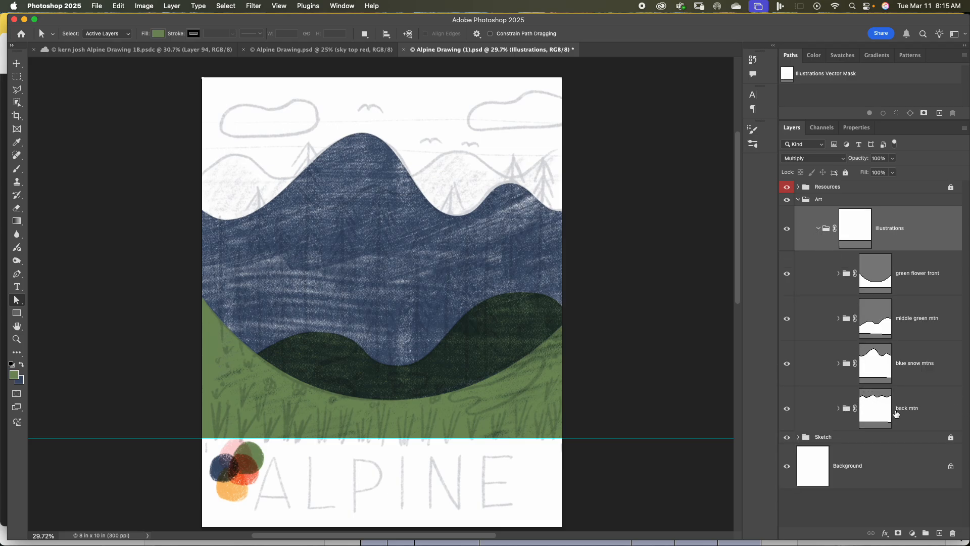
Activate the paint layer inside the back mtn group and sample the palette's dark blue as the Brush color.
click(869, 410)
click(838, 409)
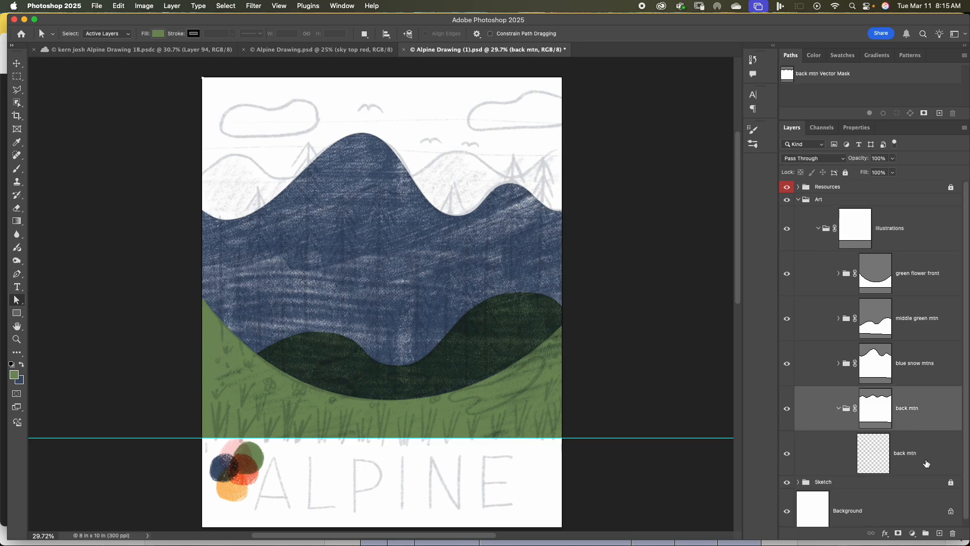
click(929, 463)
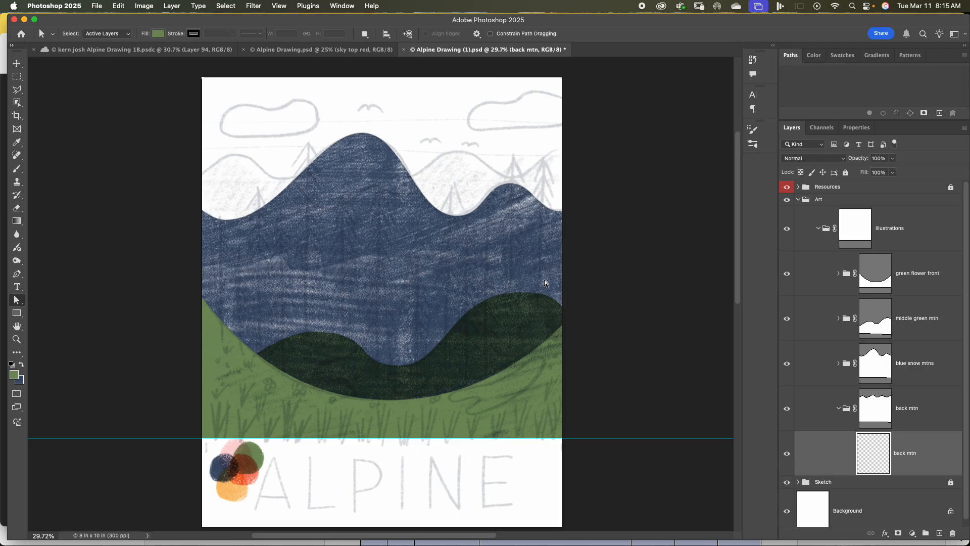
key(b)
scroll(547, 275, down, 2)
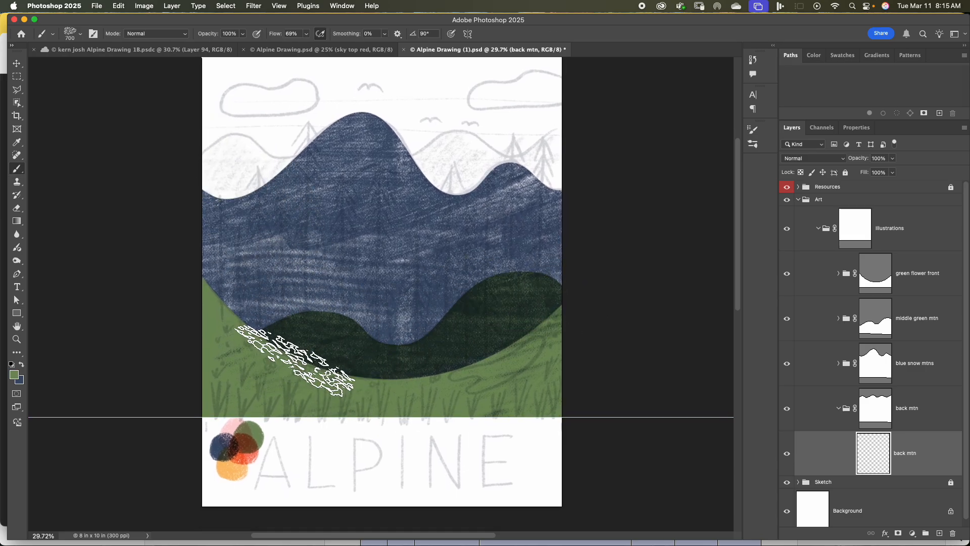
key(i)
click(225, 444)
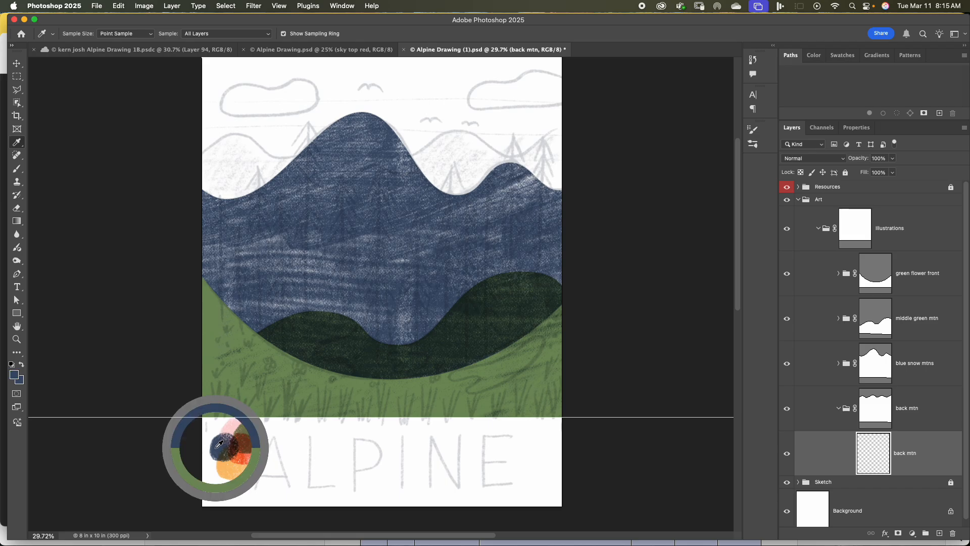
key(v)
key(b)
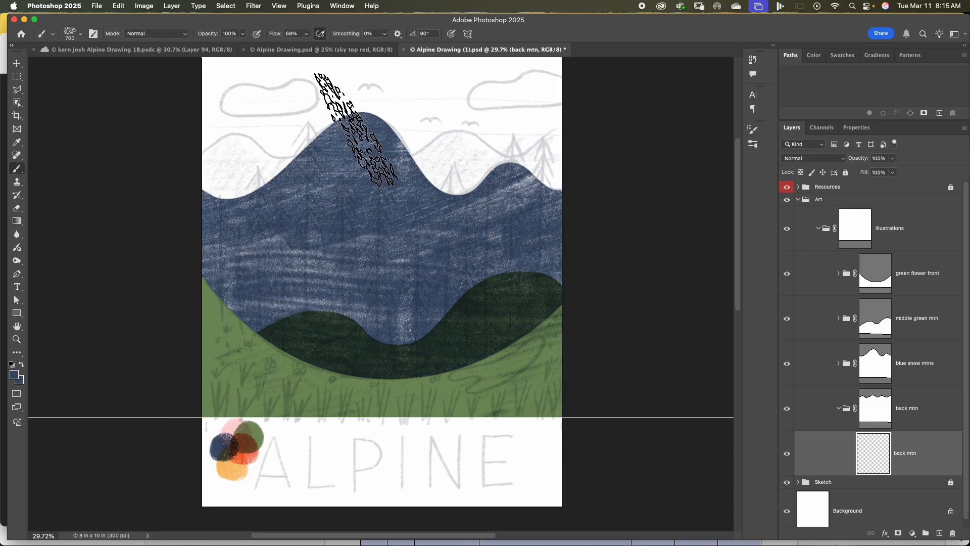
mouse_move(357, 129)
mouse_down()
mouse_move(299, 137)
mouse_move(57, 250)
mouse_move(338, 151)
mouse_up()
mouse_move(533, 115)
mouse_down()
mouse_move(390, 174)
mouse_move(670, 151)
mouse_move(286, 273)
mouse_move(476, 271)
mouse_move(621, 243)
mouse_move(192, 329)
mouse_move(313, 267)
mouse_move(405, 256)
mouse_move(69, 293)
mouse_move(53, 305)
mouse_up()
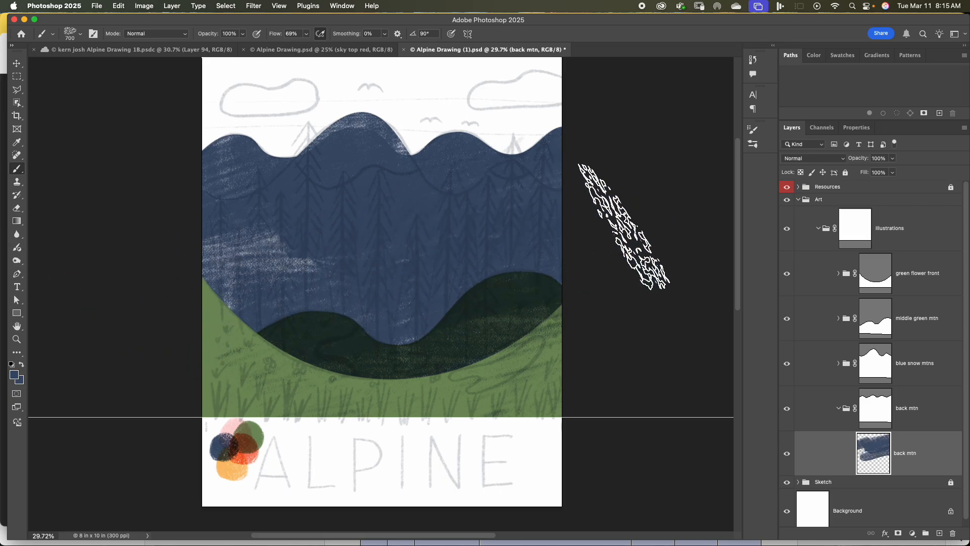
key(super+z)
key(super+z)
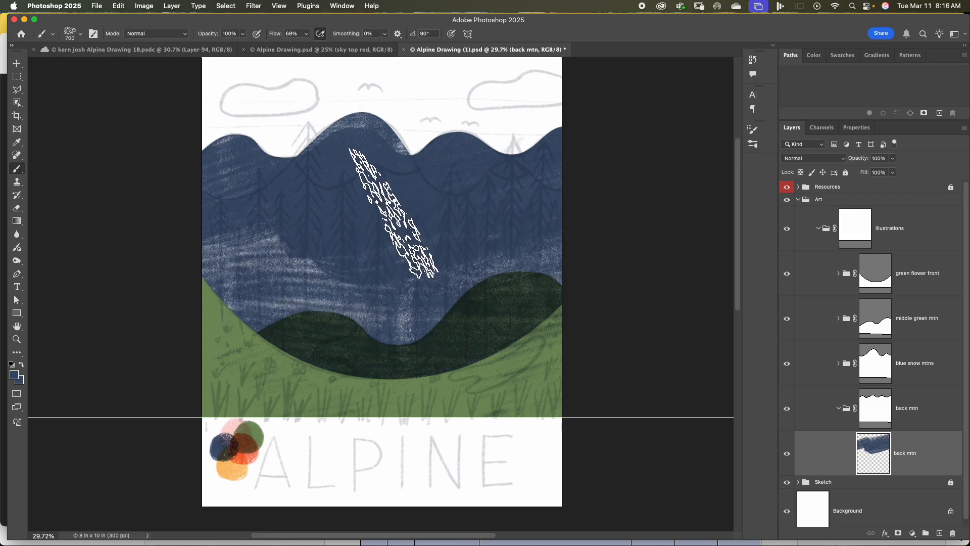
key(super+z)
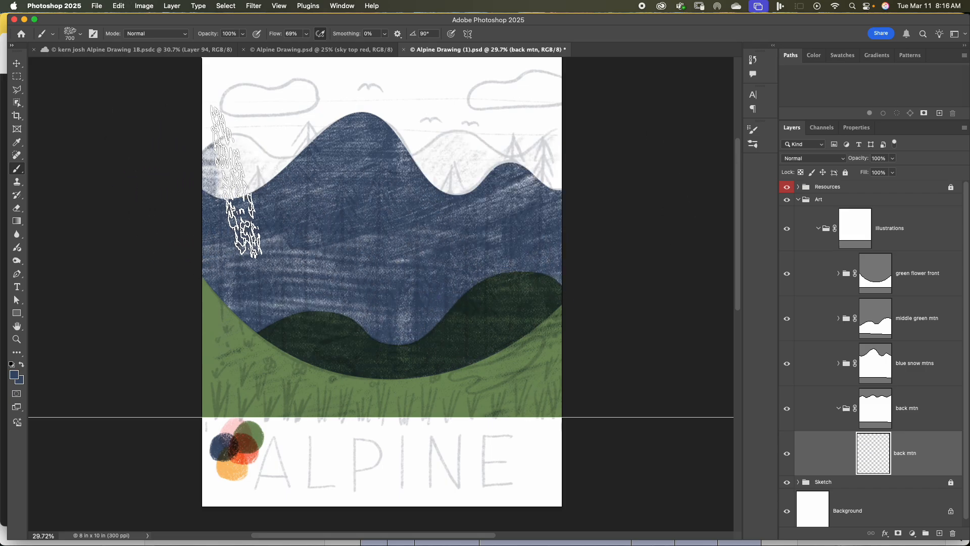
Brush textured dark blue strokes across the back mountain ridge on the back mtn layer, and collapse its group.
mouse_move(235, 181)
mouse_down()
mouse_move(448, 213)
mouse_move(656, 173)
mouse_up()
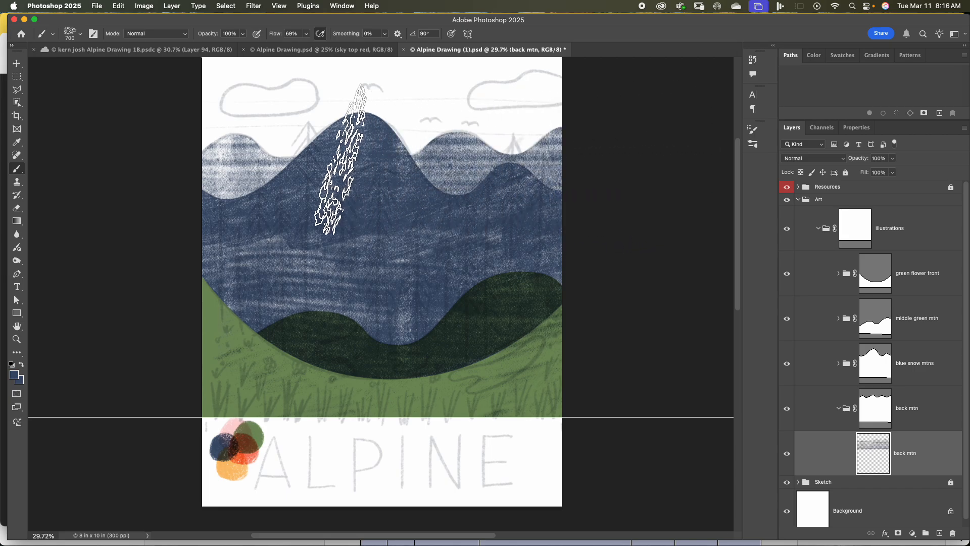
mouse_move(341, 159)
mouse_down()
mouse_move(145, 158)
mouse_move(653, 137)
mouse_up()
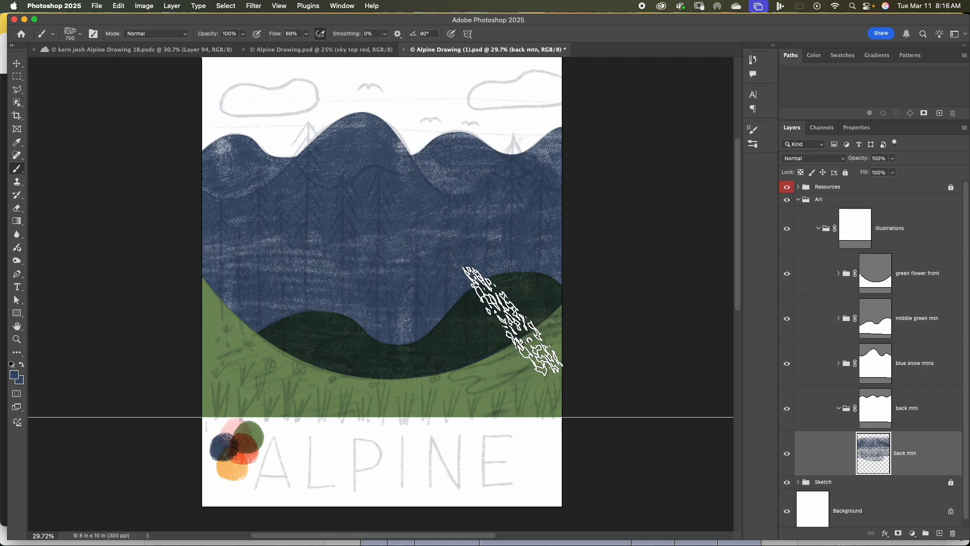
click(838, 412)
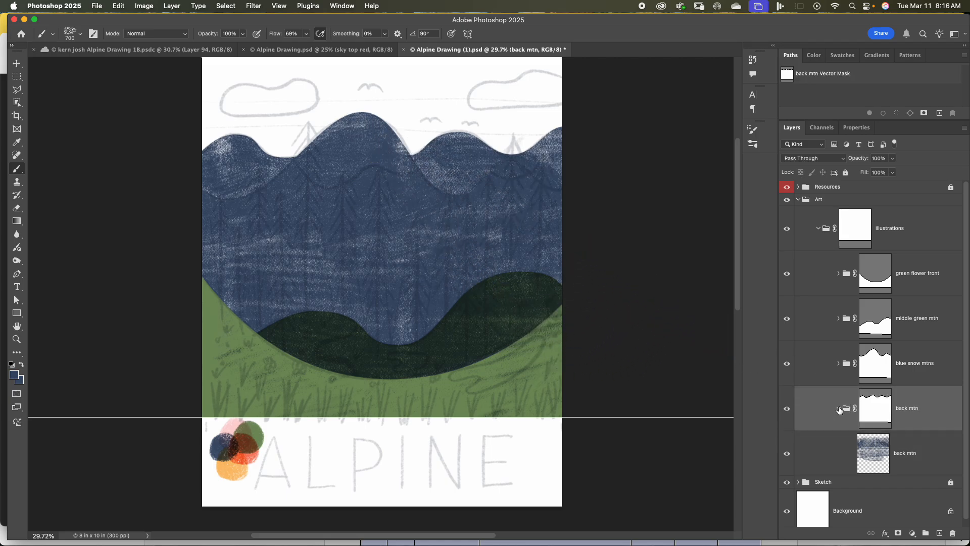
click(839, 410)
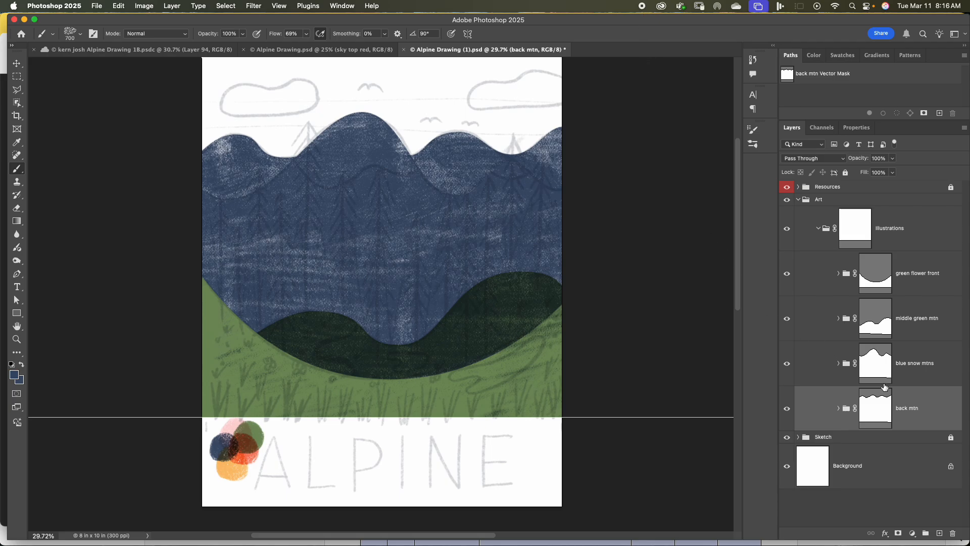
Set the blend mode of the paint layer inside the back mtn group to Multiply, and collapse the group.
click(836, 411)
click(836, 411)
click(837, 410)
click(934, 451)
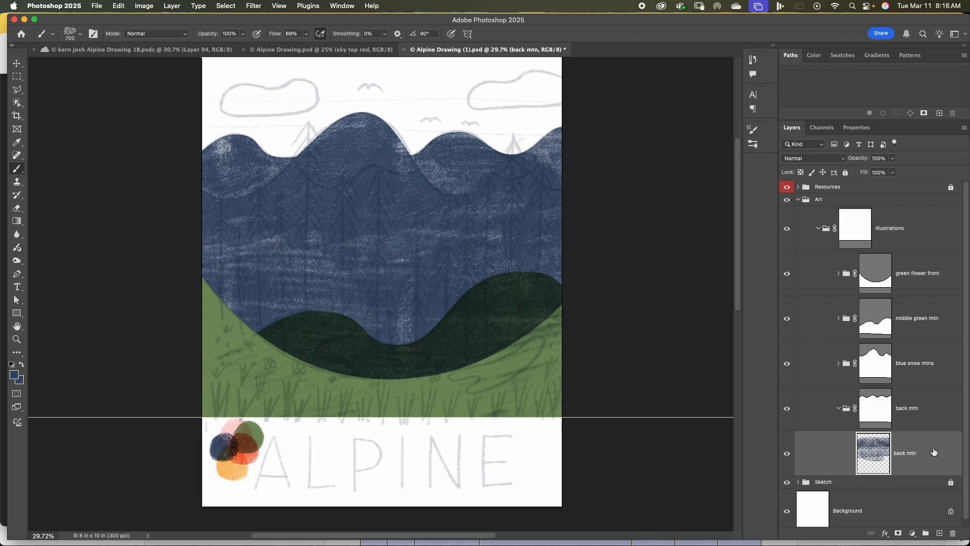
click(822, 159)
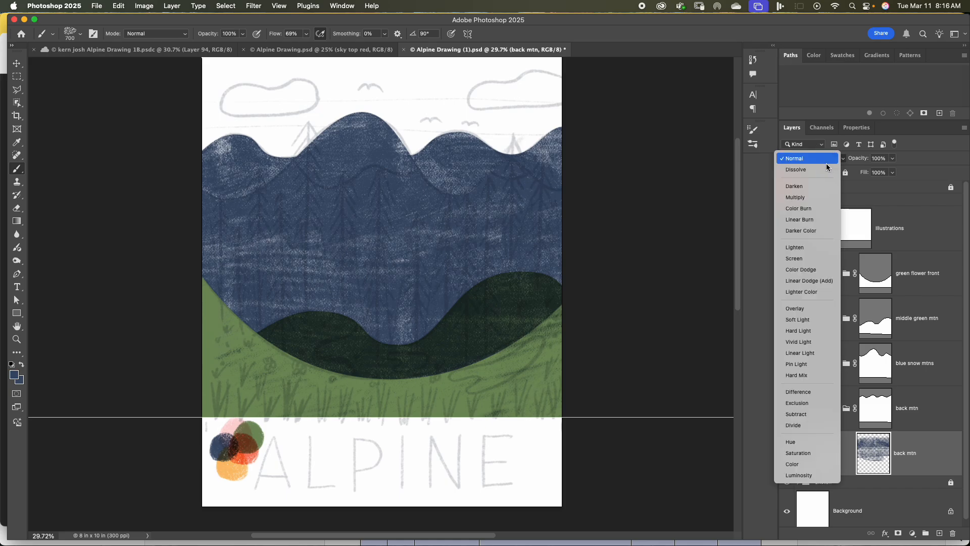
click(808, 198)
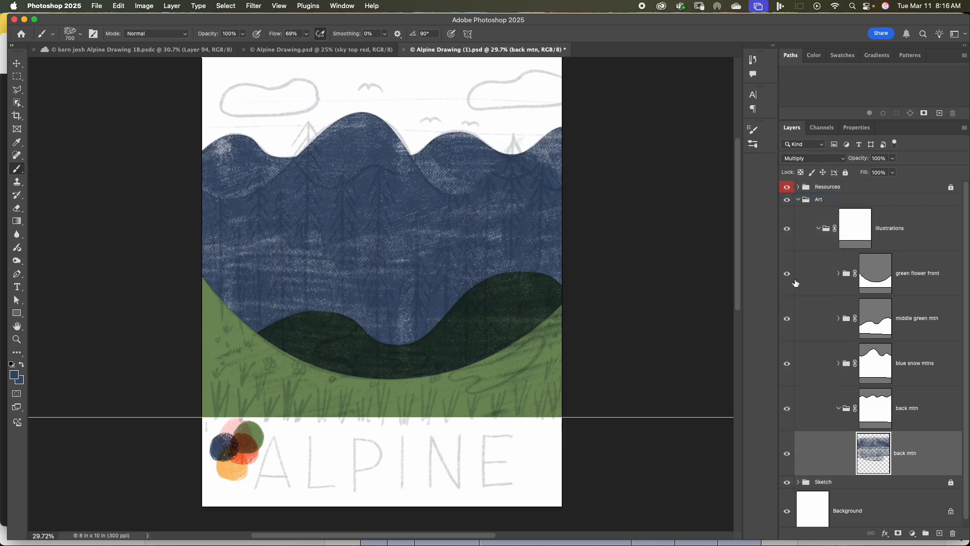
click(838, 409)
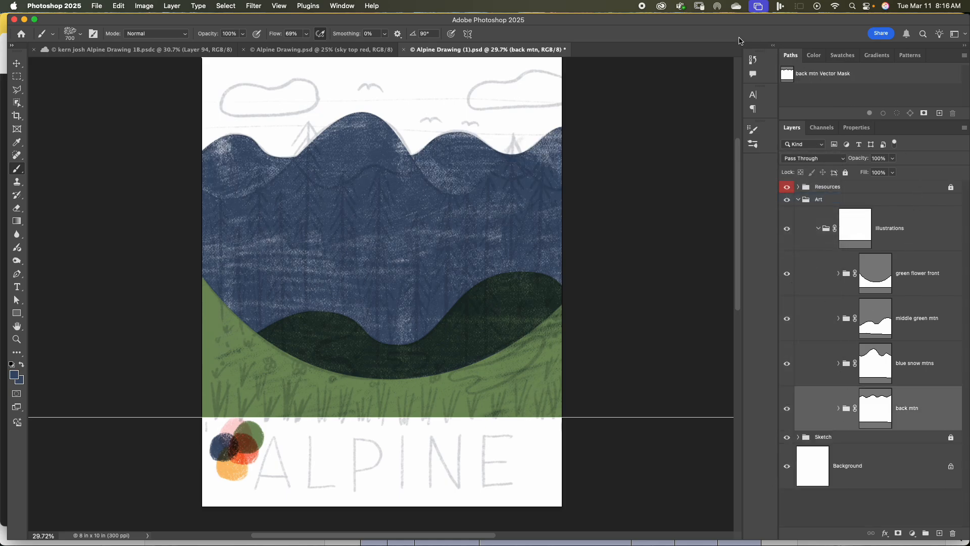